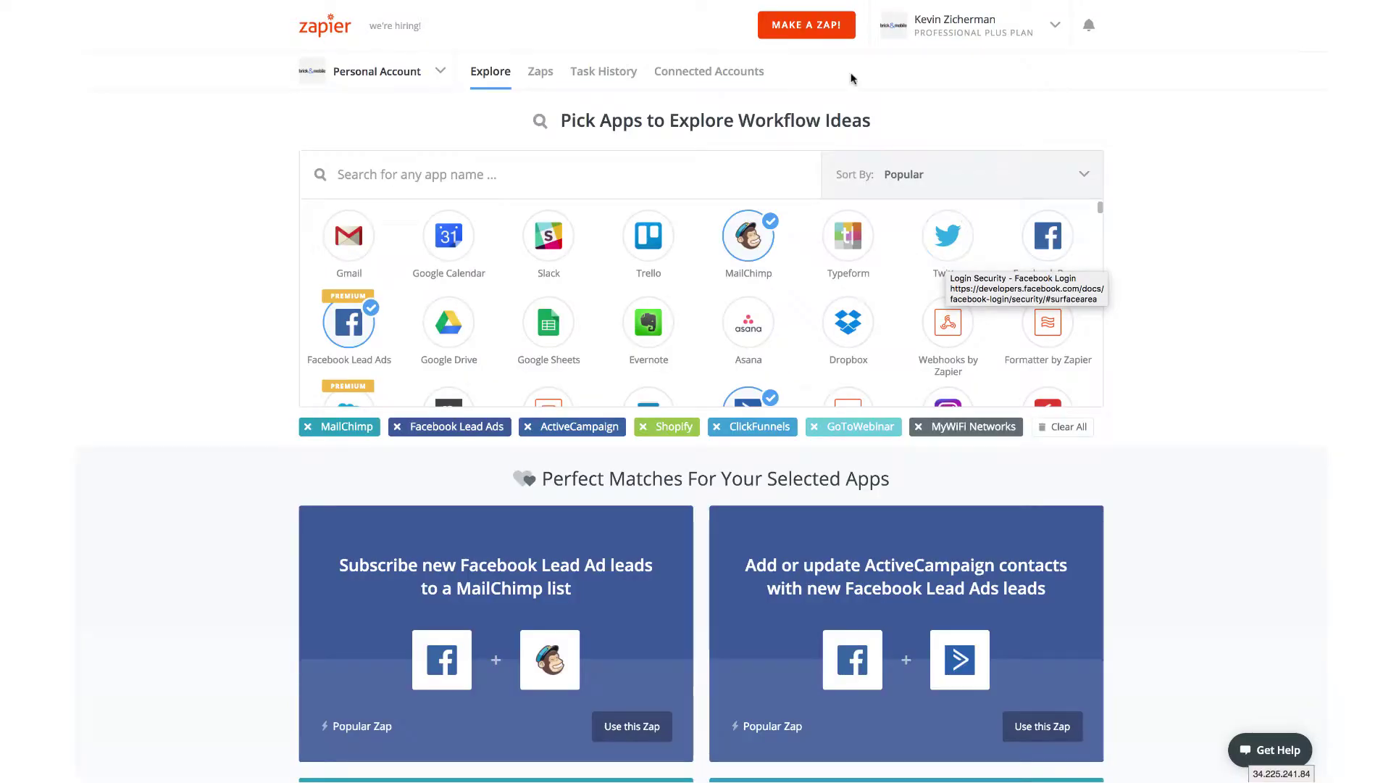
# - Start a new Zap with MyWiFi Networks as the trigger app
pyautogui.click(819, 29)
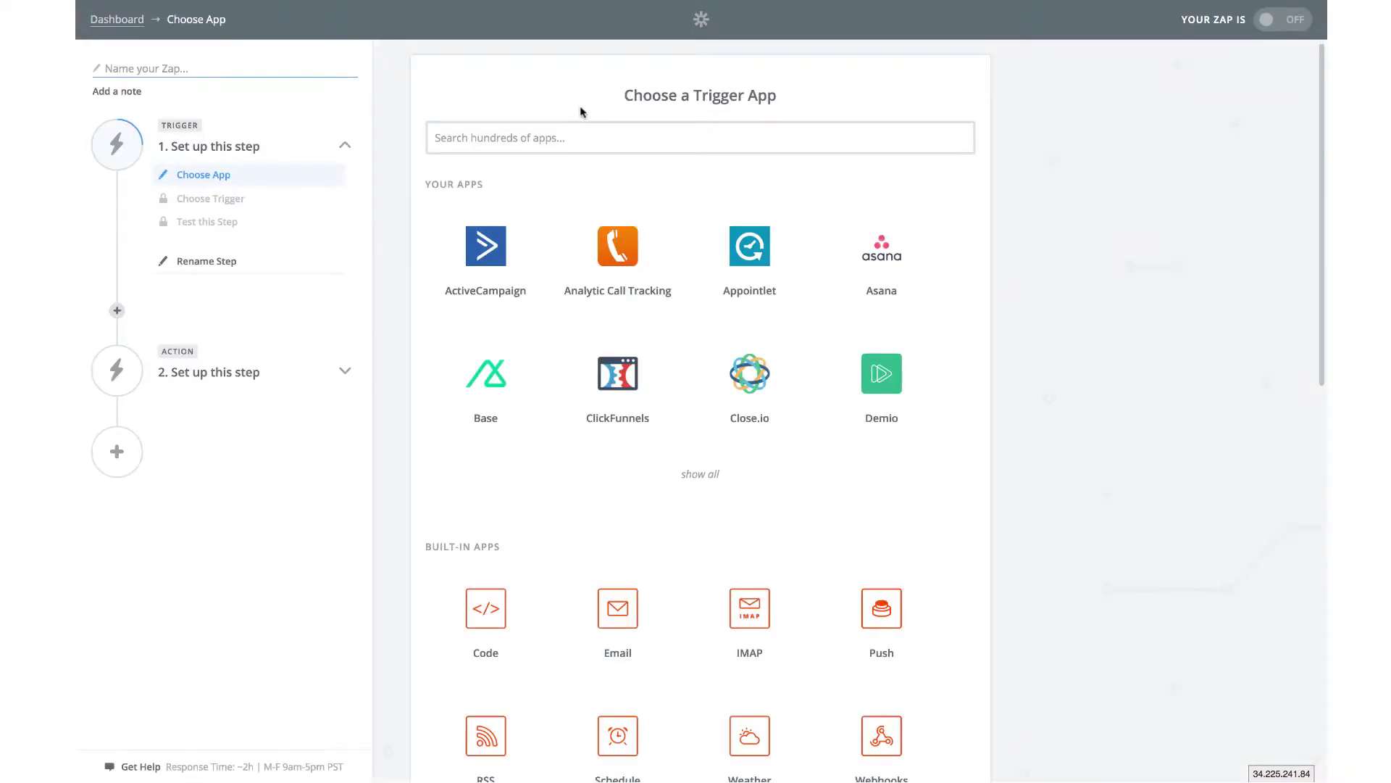
pyautogui.click(572, 132)
pyautogui.write('mywif')
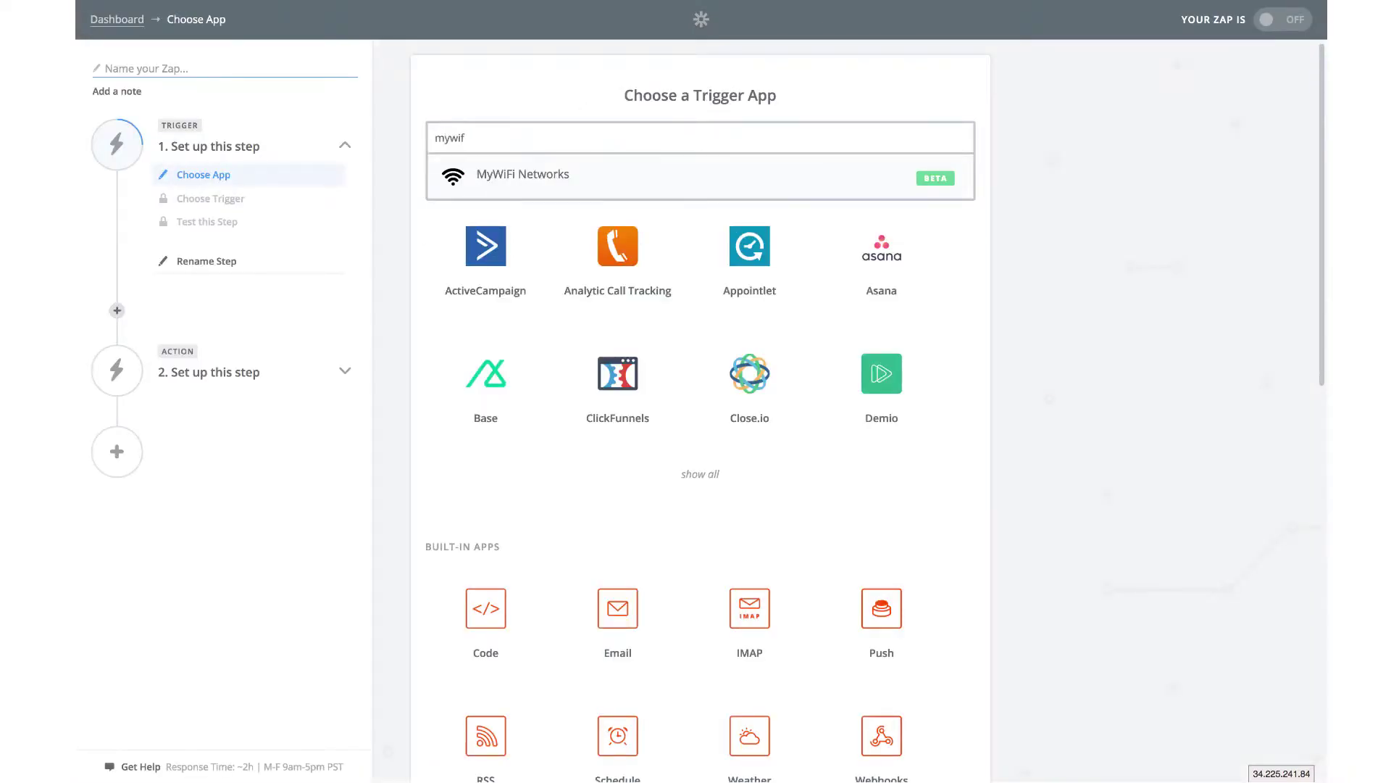
pyautogui.click(568, 167)
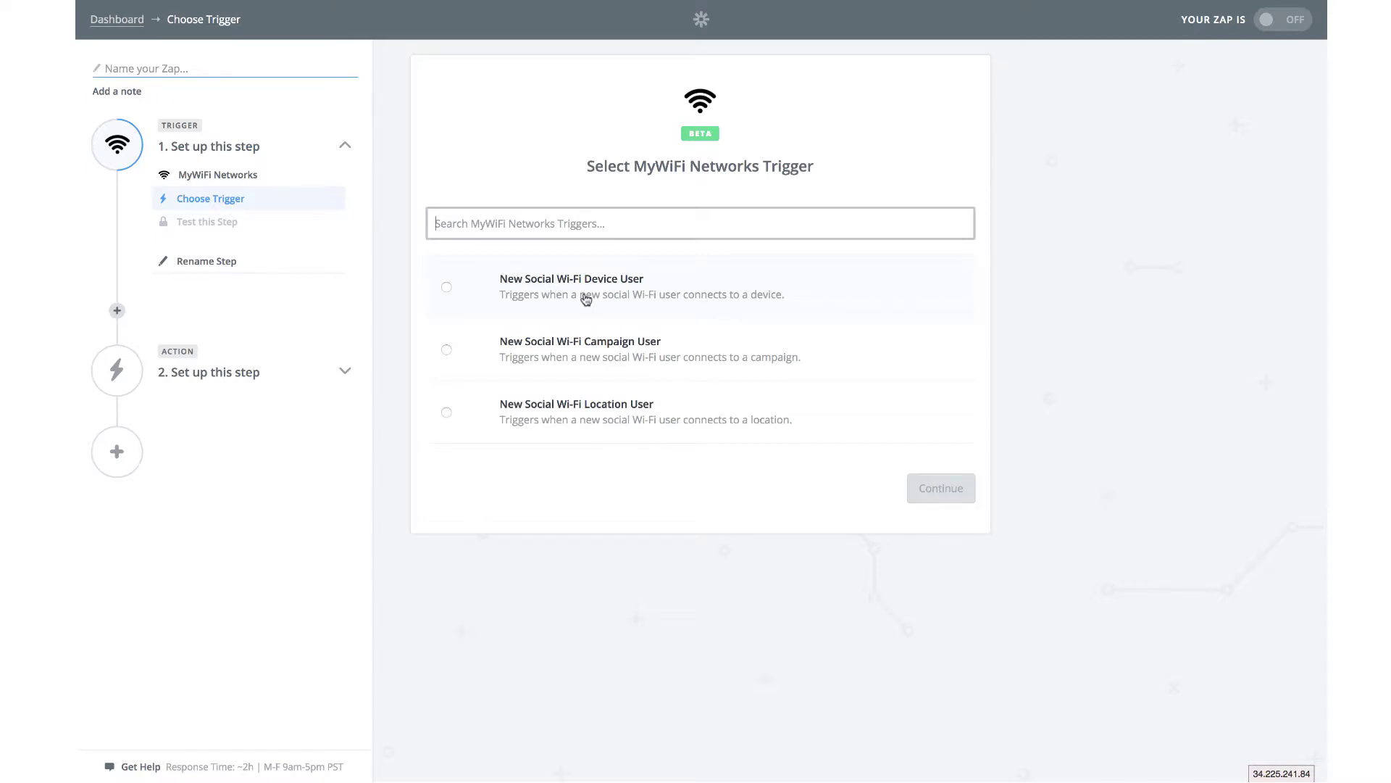
# - Select the New Social Wi-Fi Device User trigger and connect a MyWiFi Networks account
pyautogui.click(586, 298)
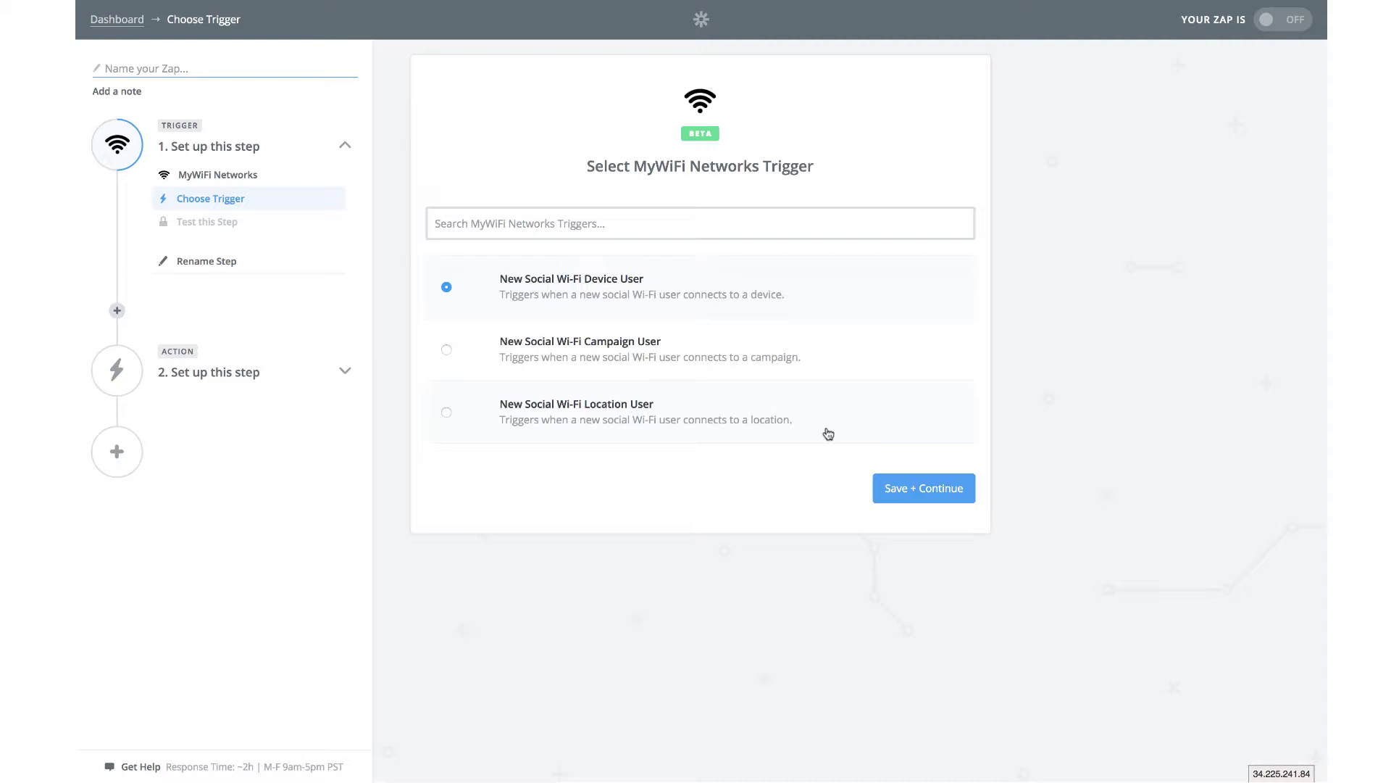
pyautogui.click(919, 495)
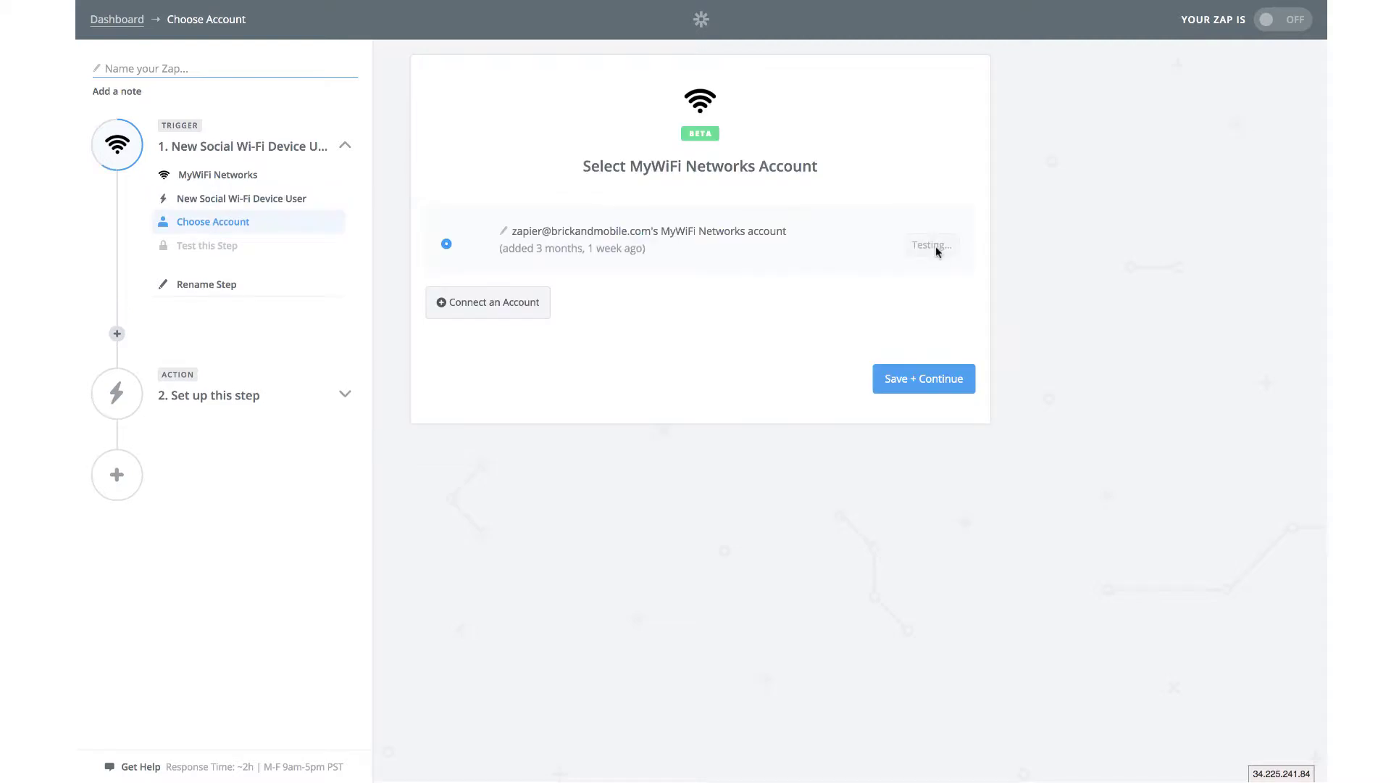
pyautogui.click(506, 303)
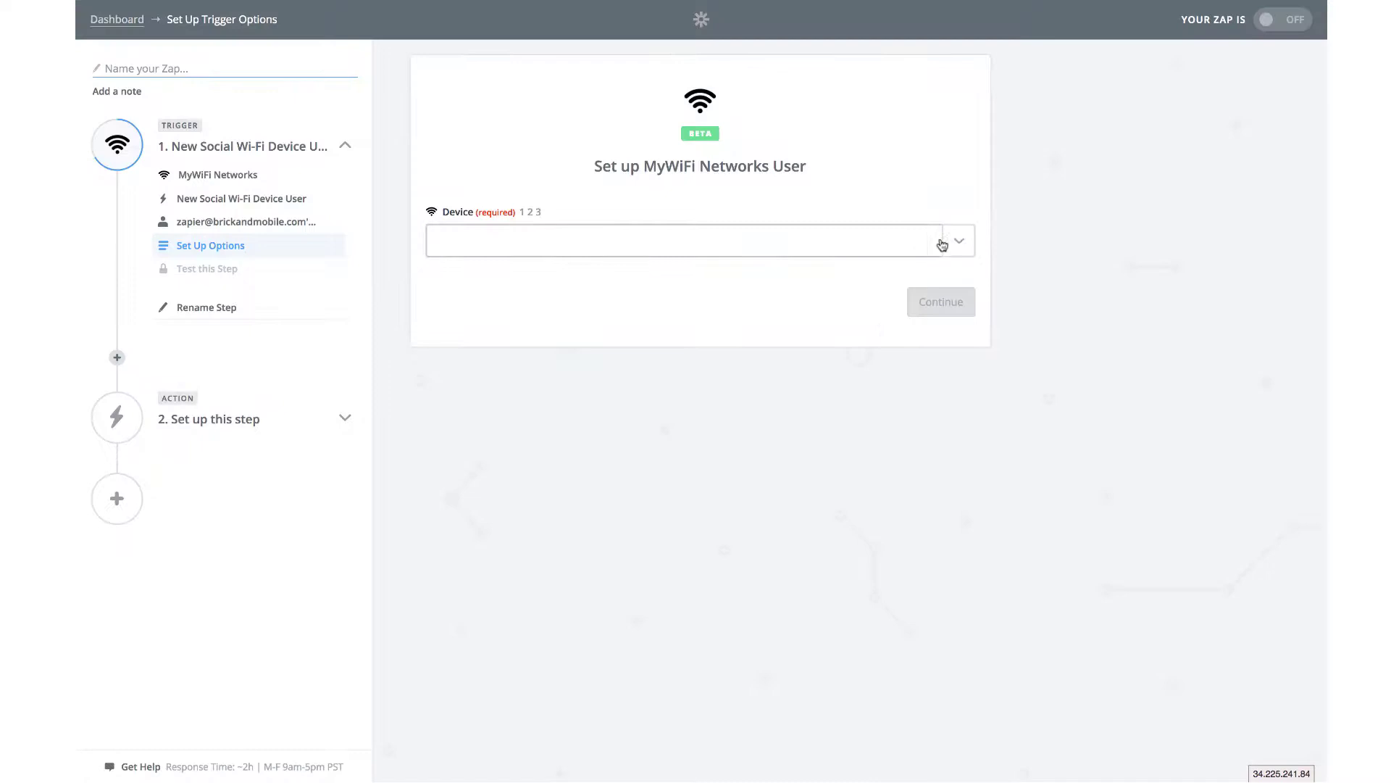
# - Watch the device The White House Waiting Room, fetch a test user, and continue to the action
pyautogui.click(960, 243)
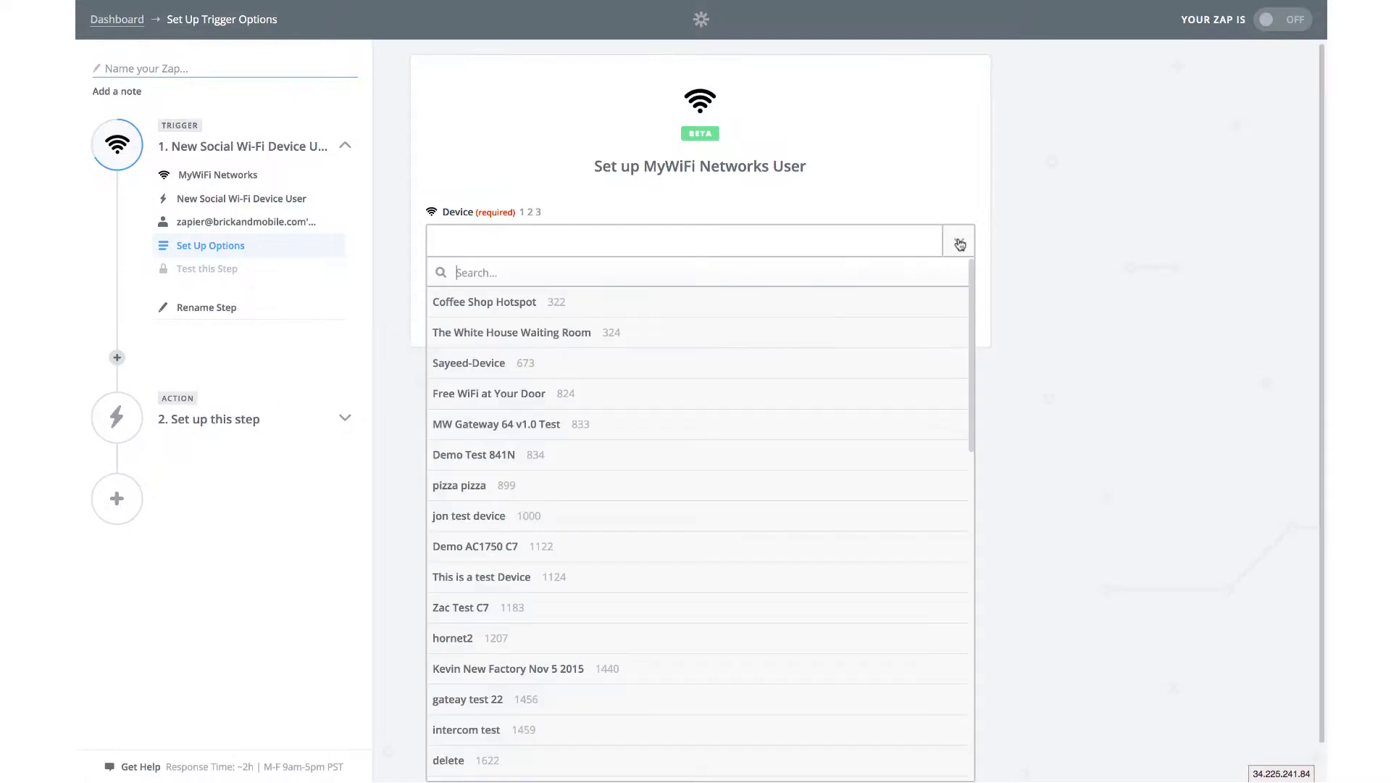
pyautogui.click(815, 343)
pyautogui.click(945, 303)
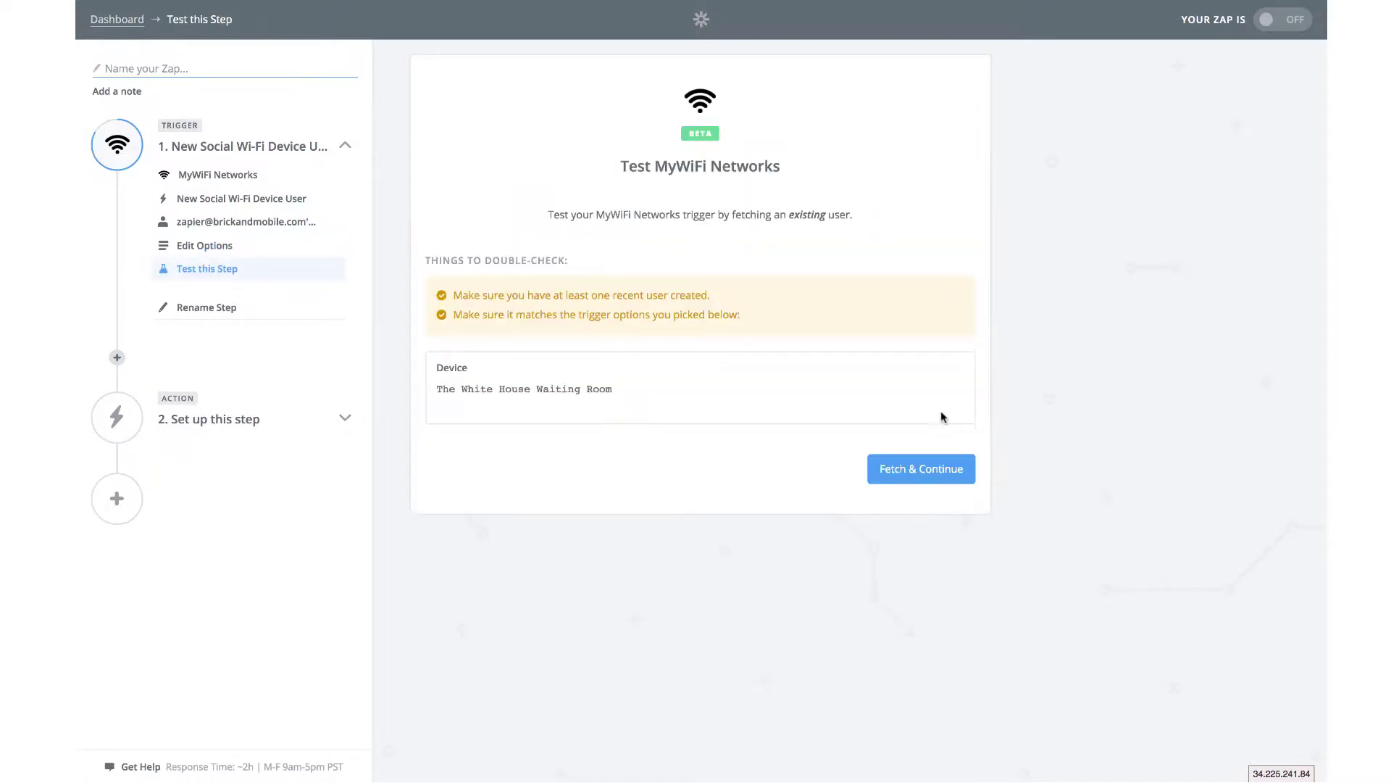
pyautogui.click(942, 467)
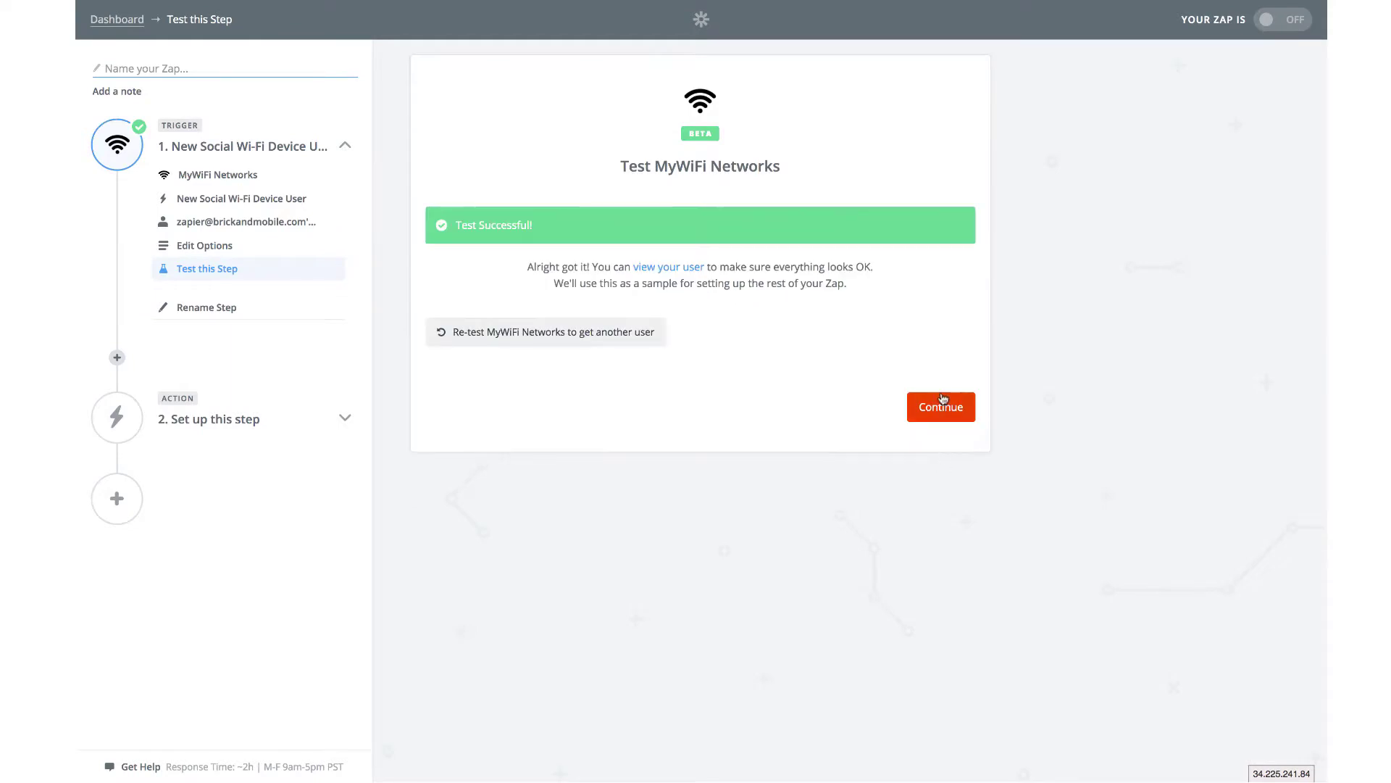
pyautogui.click(941, 407)
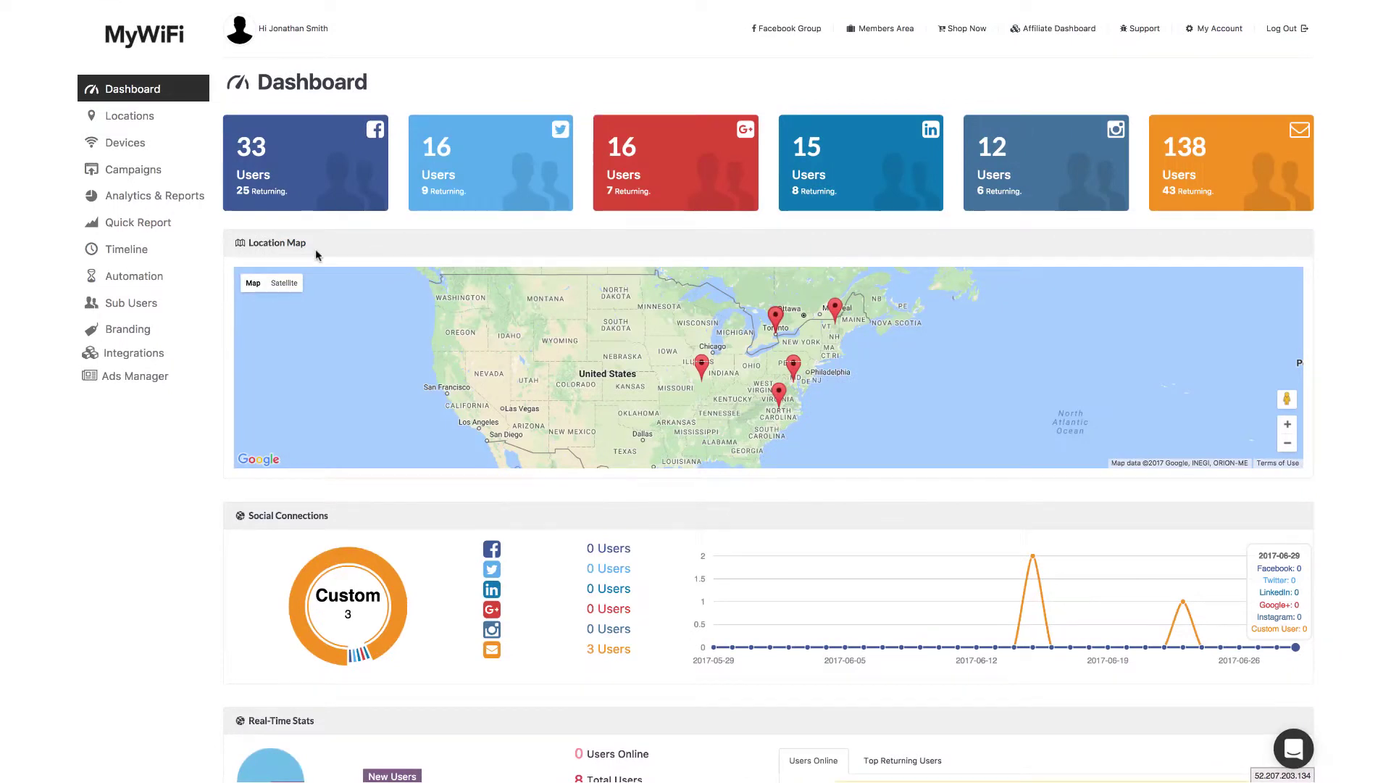
# - Go to MyWiFi's Automation section and add a new automation
pyautogui.click(158, 284)
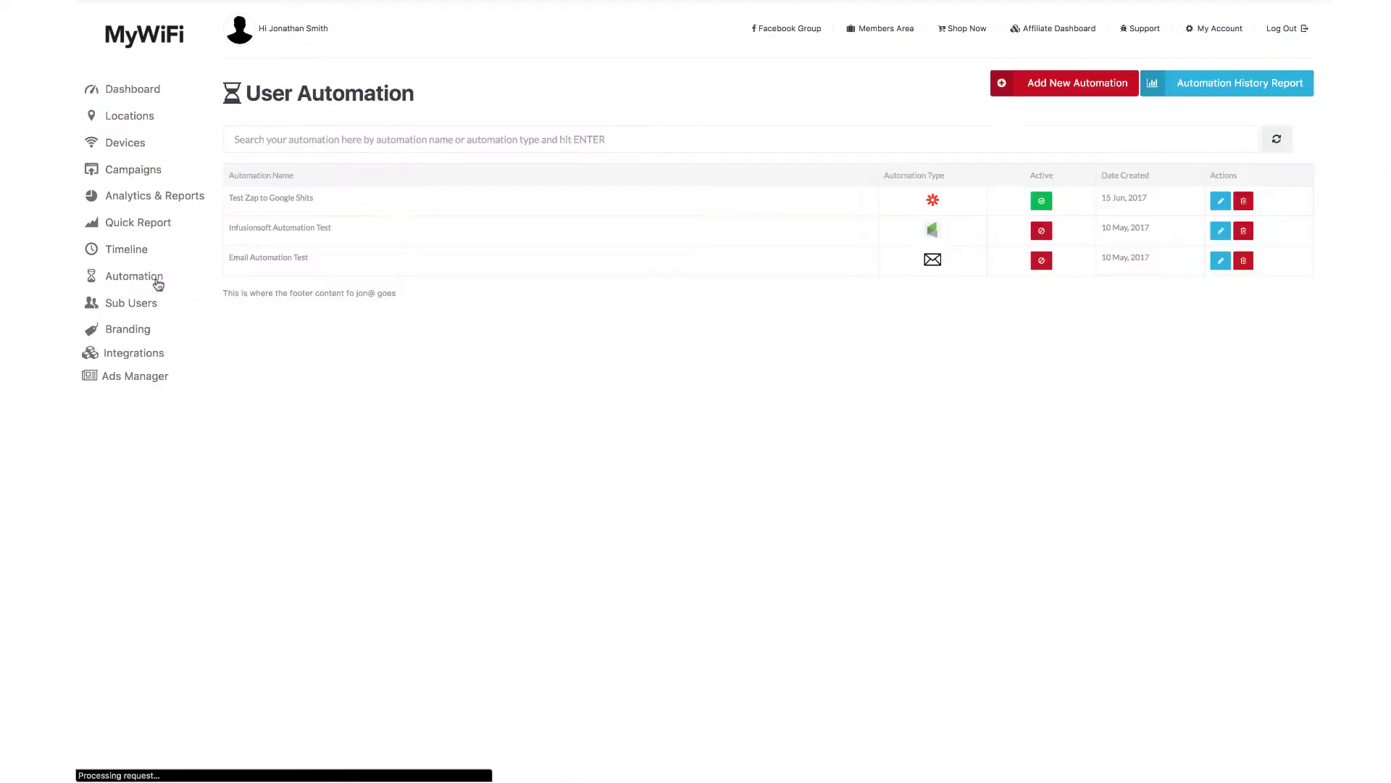
pyautogui.click(1079, 85)
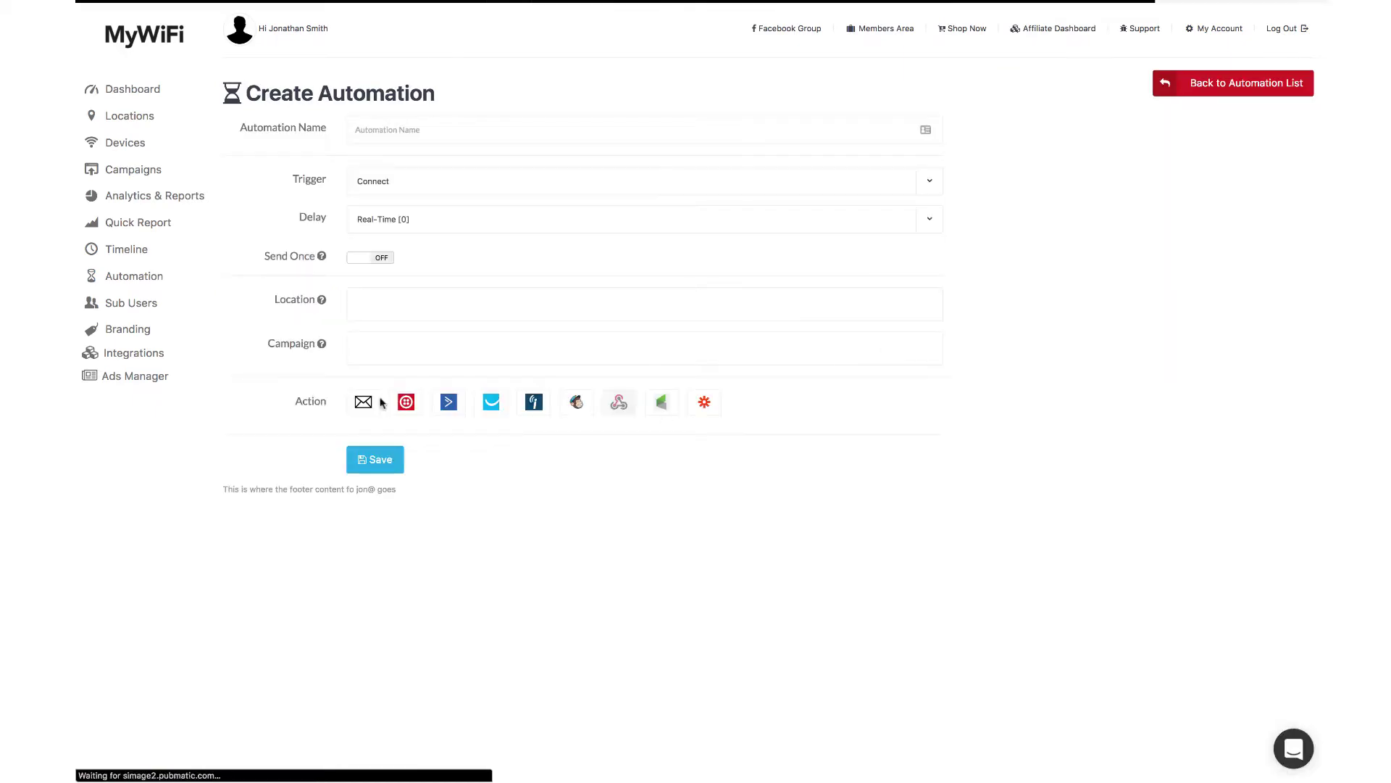
# - Name the automation 'New User Thank you' with a Connect trigger and 10 min delay
pyautogui.click(515, 129)
pyautogui.write('New User Thank you')
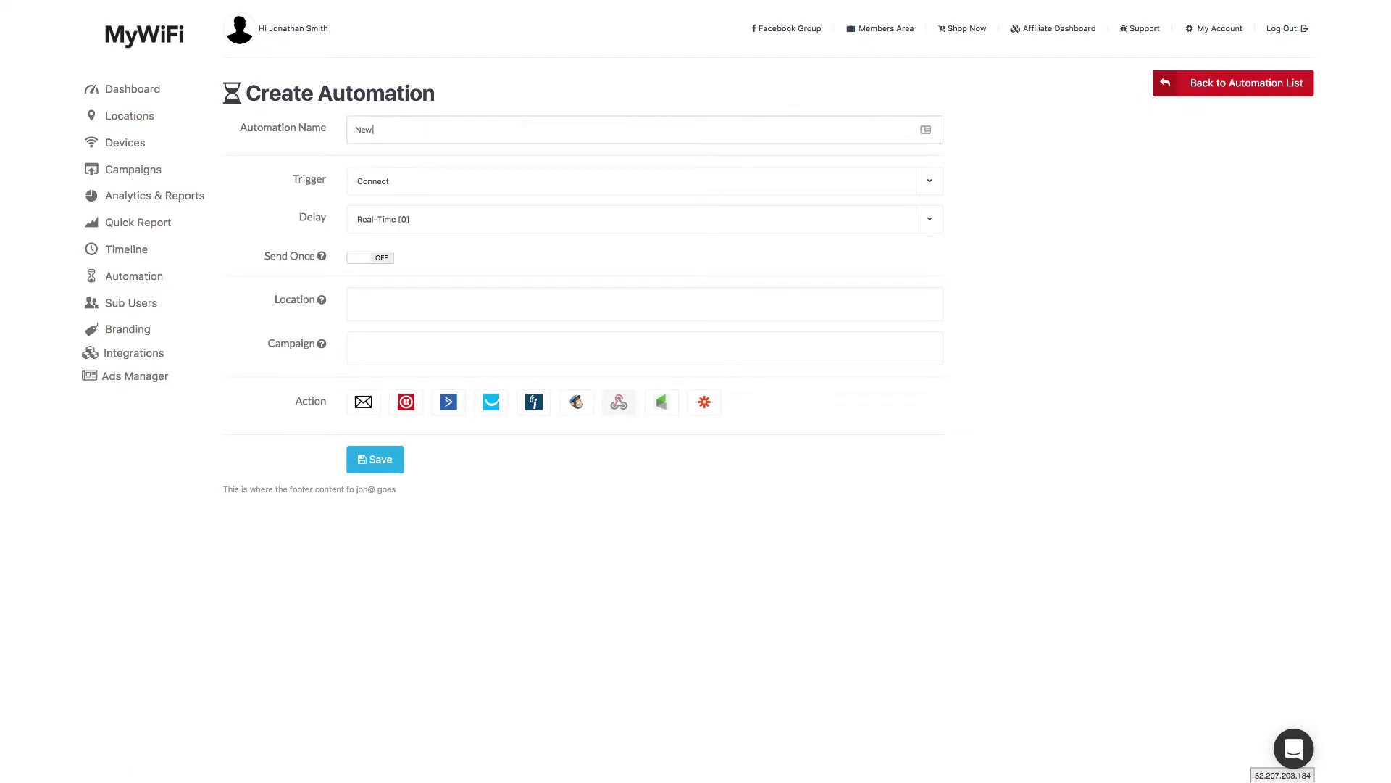
pyautogui.click(416, 185)
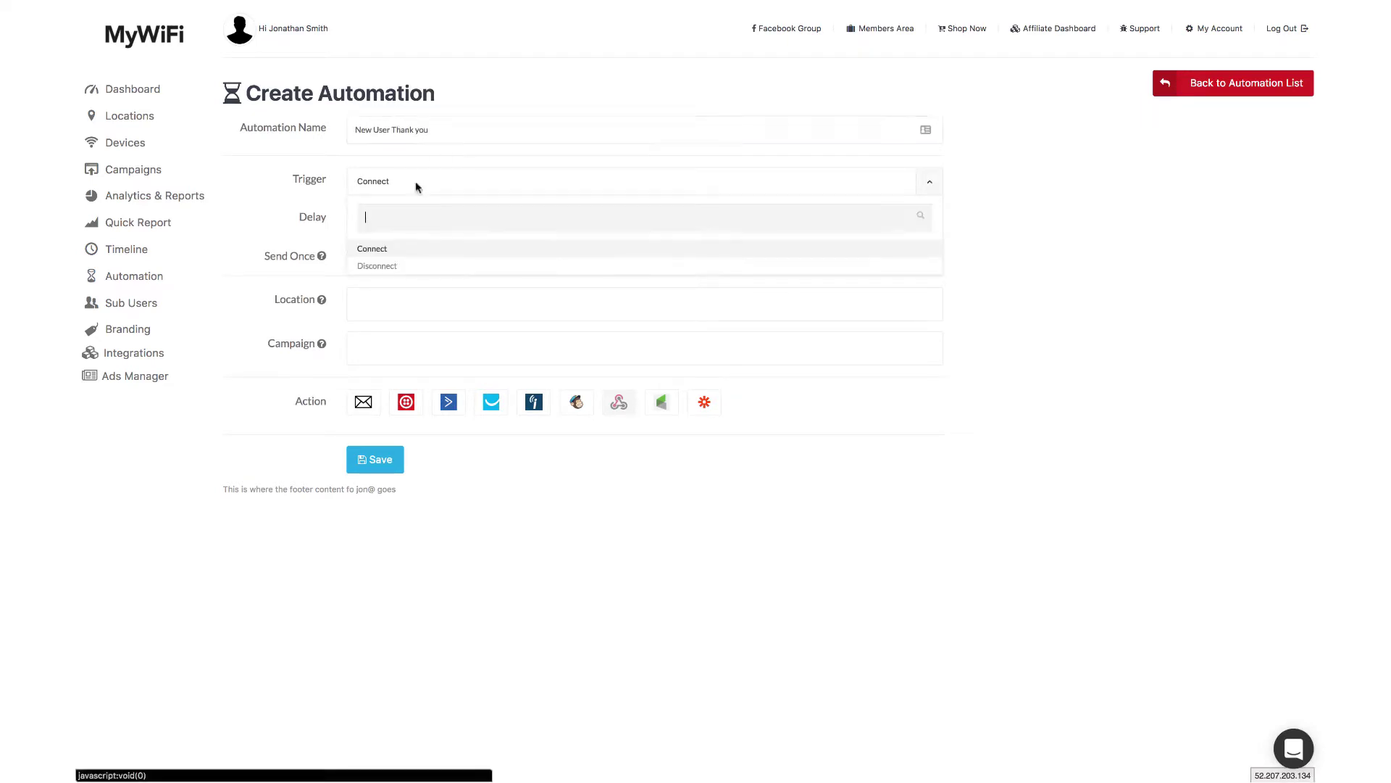
pyautogui.click(417, 248)
pyautogui.click(422, 217)
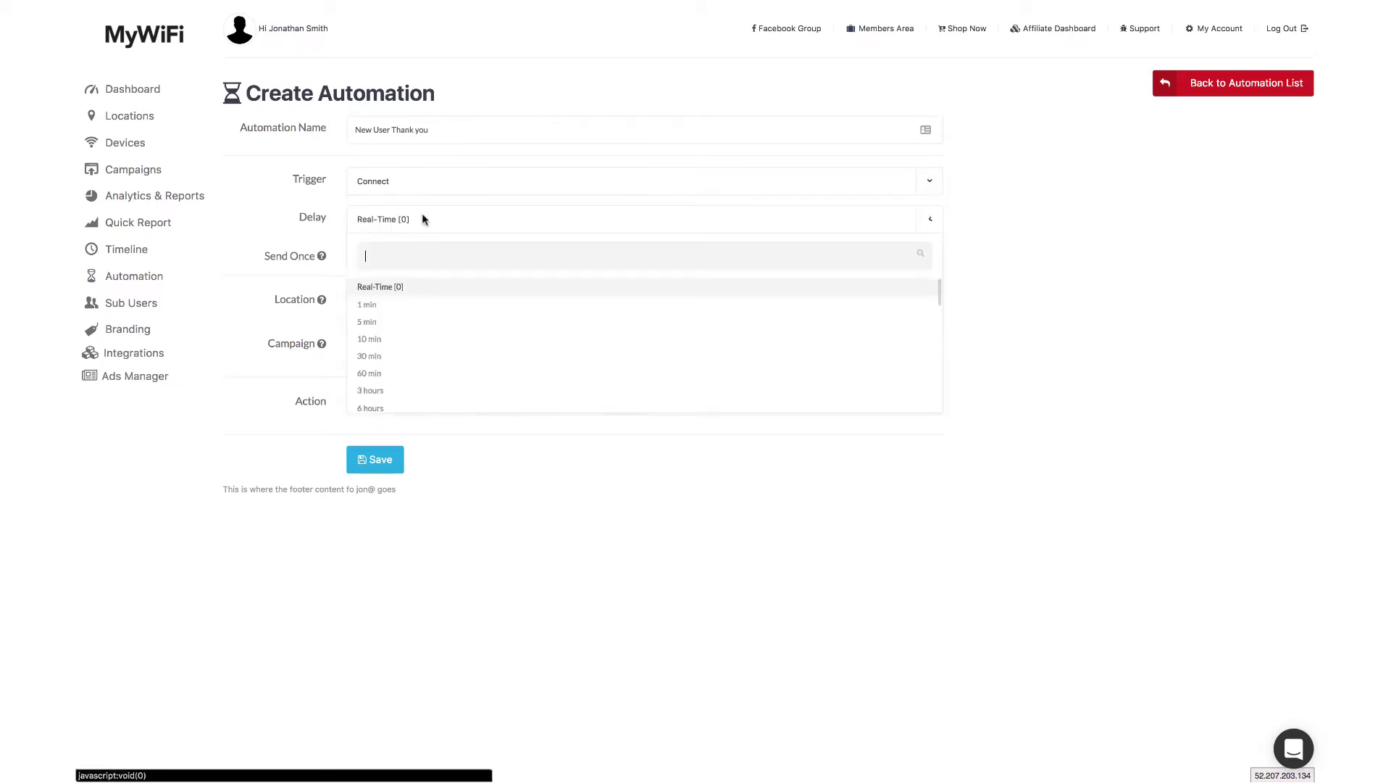
pyautogui.click(435, 340)
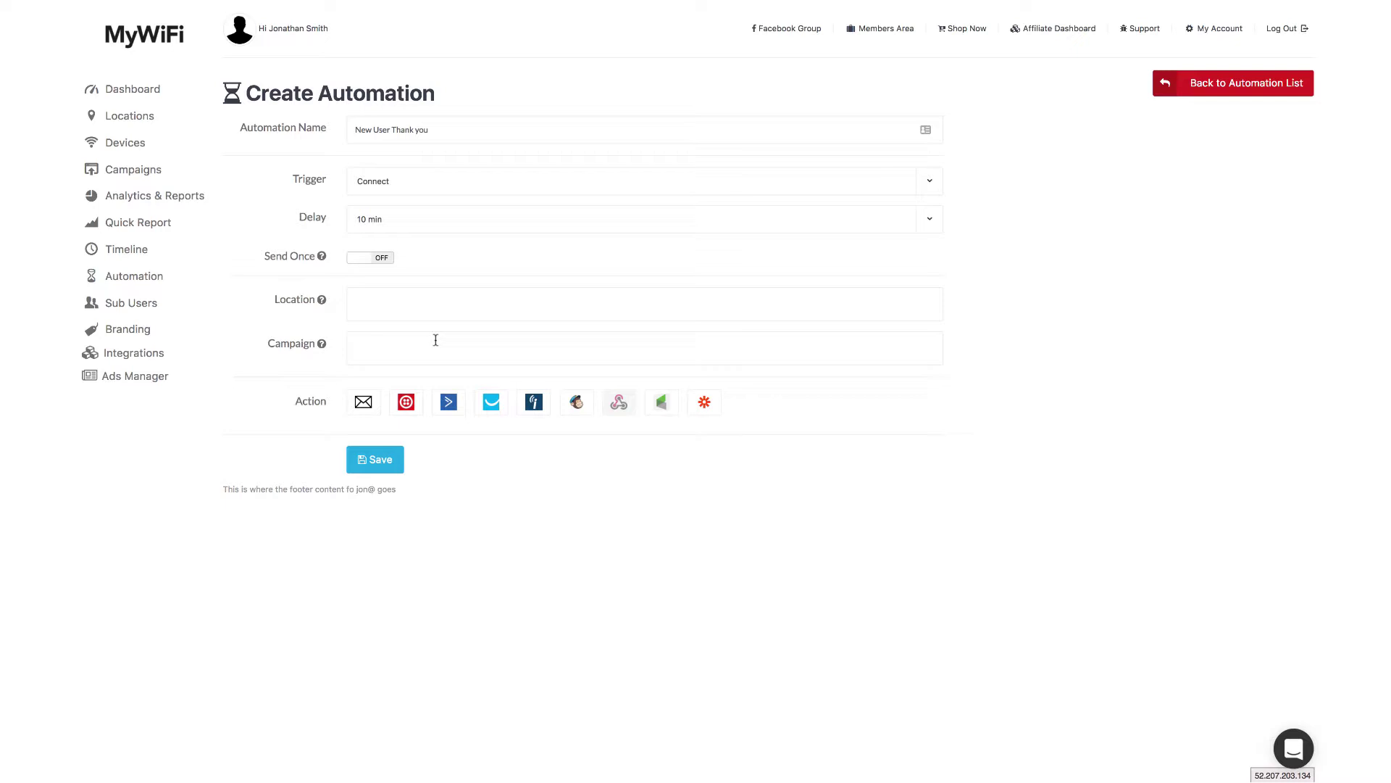
# - Leave the send-once option off and add one location to the automation
pyautogui.click(385, 264)
pyautogui.click(385, 264)
pyautogui.click(394, 302)
pyautogui.click(482, 324)
# - Use Zapier as the automation's action with Integration set to Create New Zap
pyautogui.click(705, 402)
pyautogui.click(659, 447)
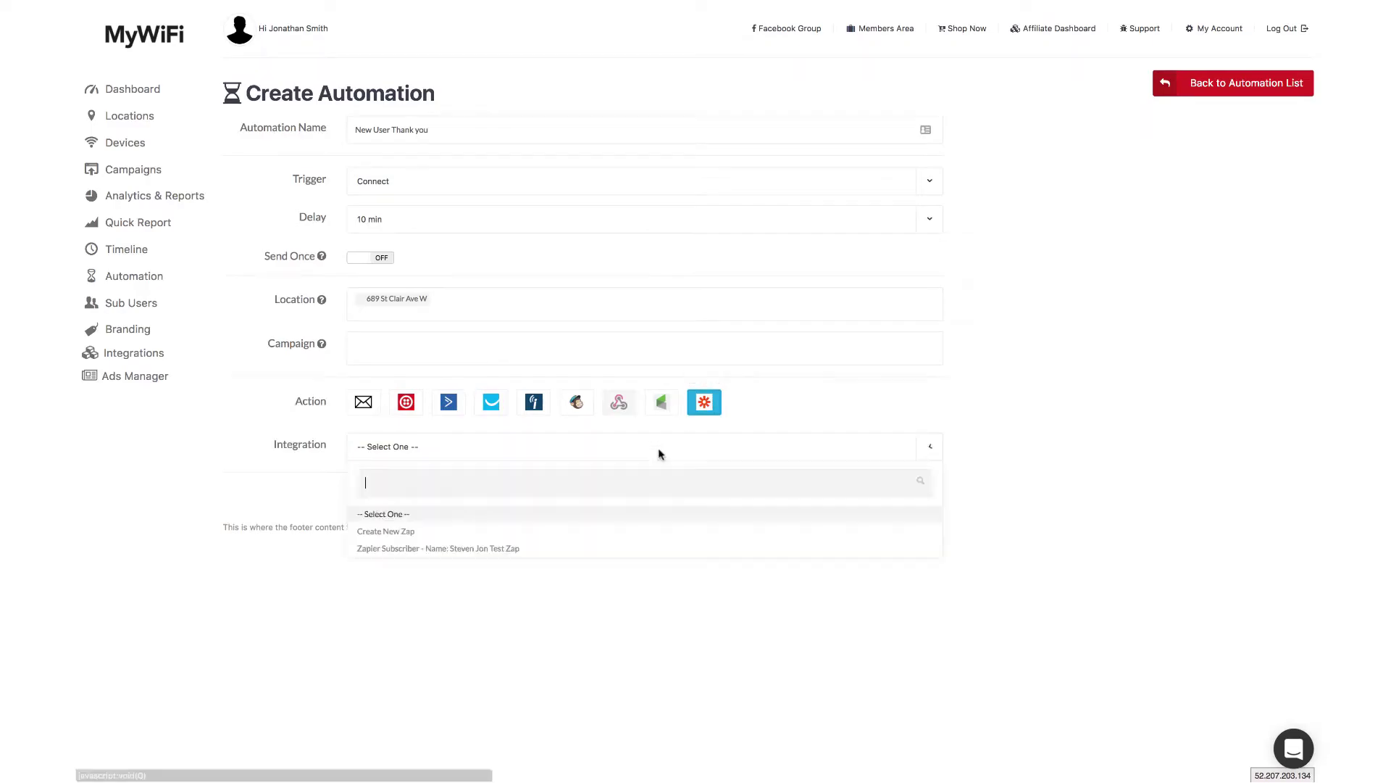
pyautogui.click(600, 534)
# - Browse the ready-made Zap templates such as Google Sheets and Salesforce
pyautogui.scroll(-5, 599, 533)
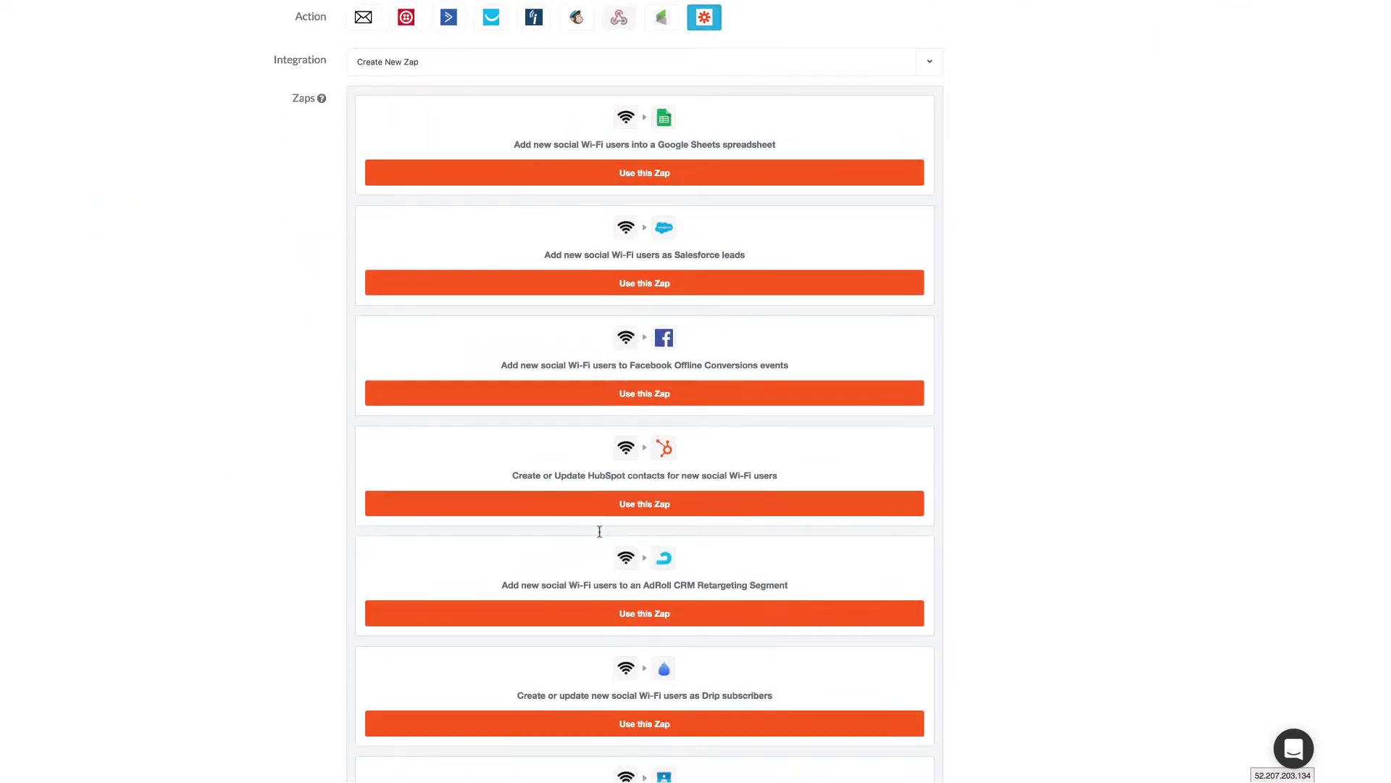
pyautogui.scroll(5, 600, 531)
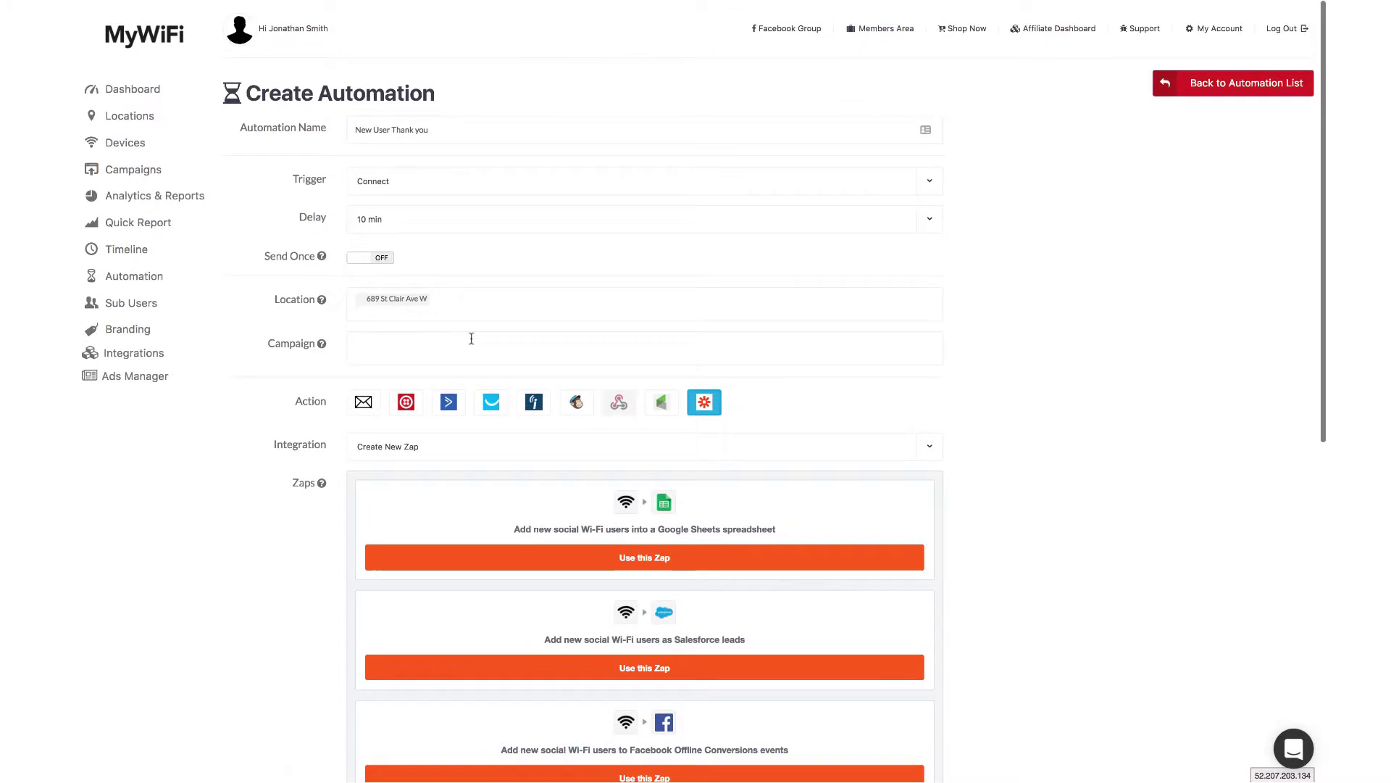
pyautogui.scroll(-1, 628, 542)
pyautogui.scroll(-3, 627, 542)
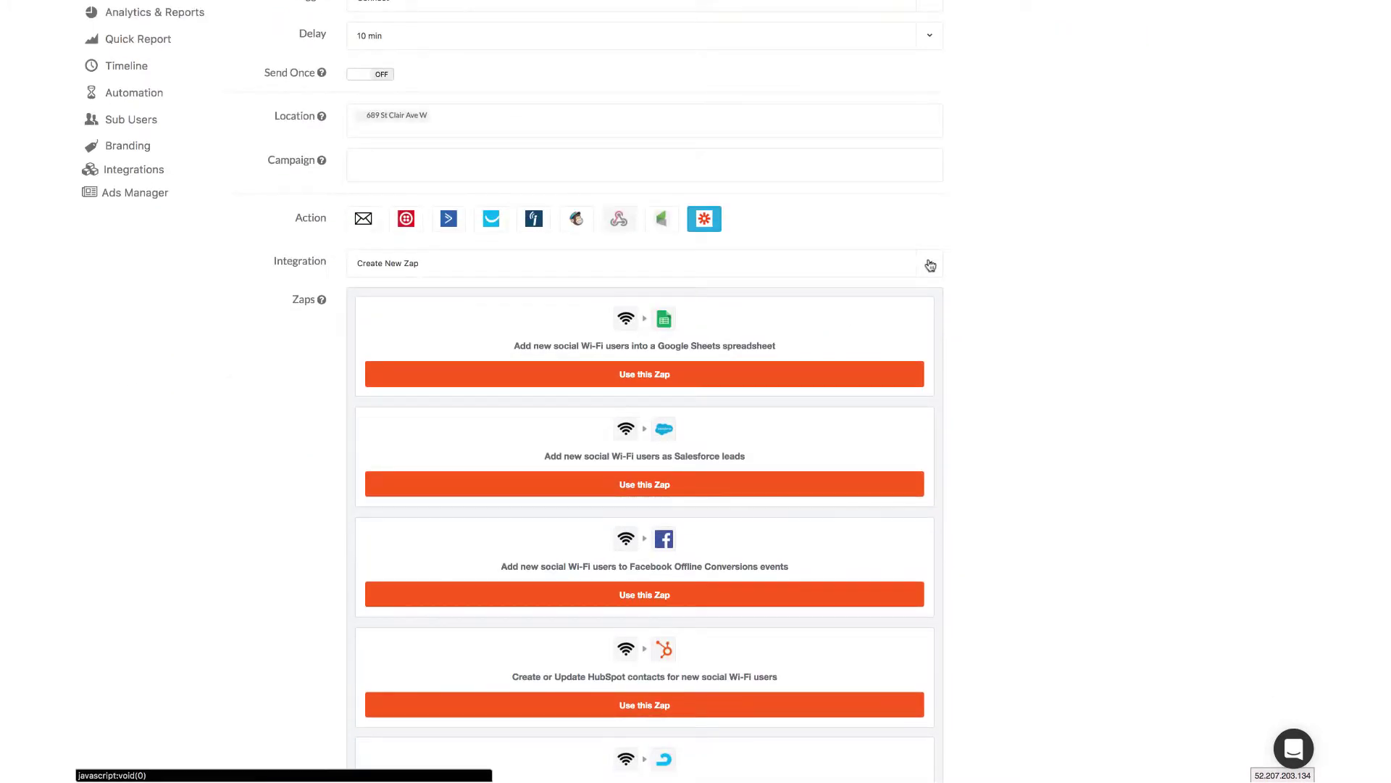
pyautogui.click(926, 264)
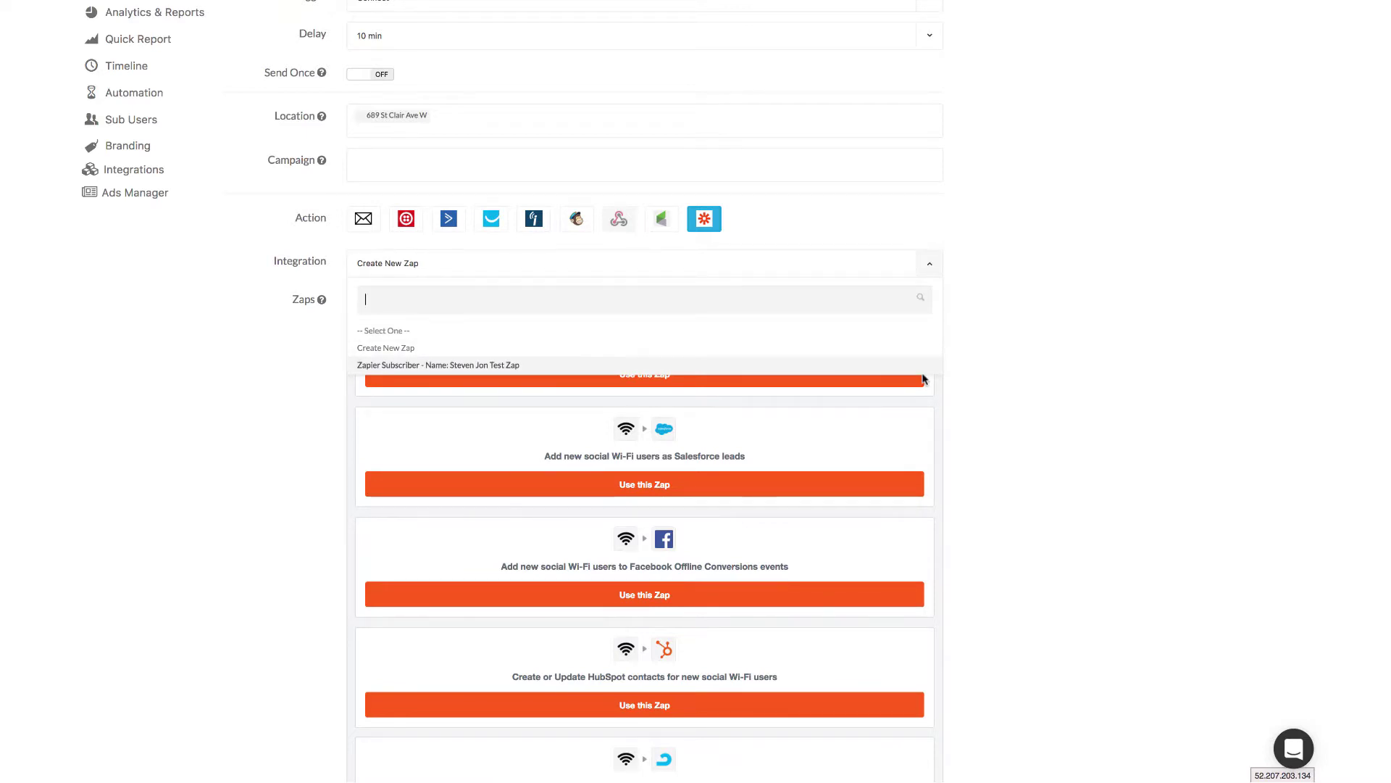
pyautogui.scroll(-4, 1008, 213)
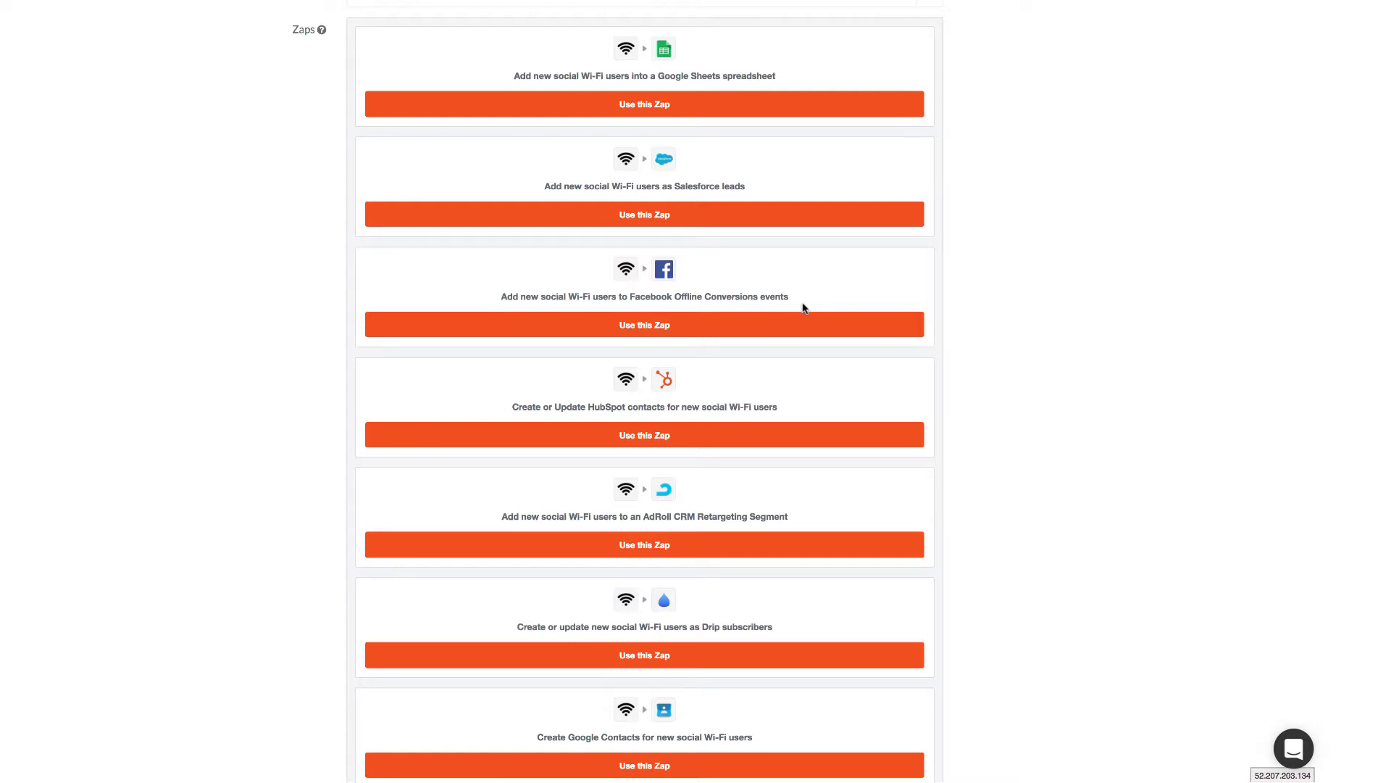
# - Use the Facebook Offline Conversions Zap template and create the Zap
pyautogui.click(789, 330)
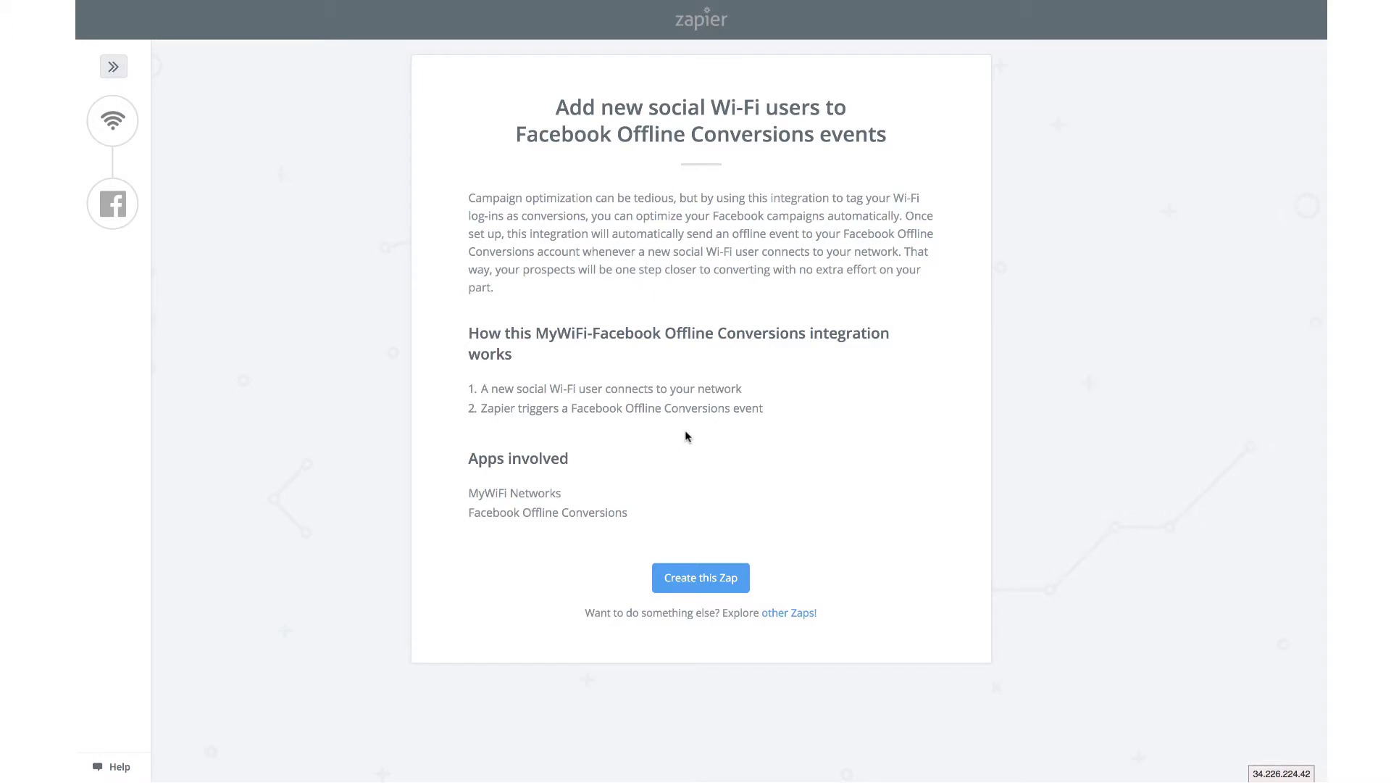
pyautogui.click(711, 585)
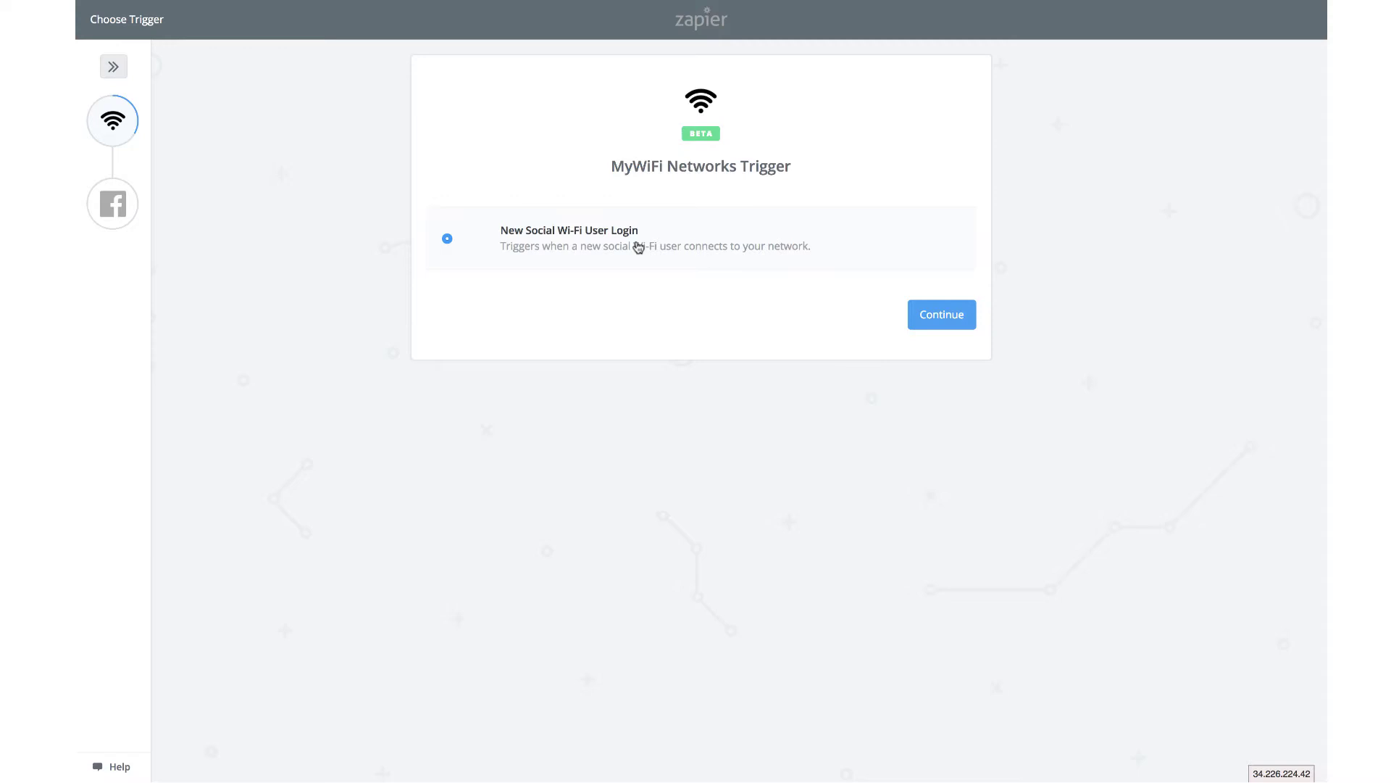
# - Confirm the MyWiFi login trigger and tested account, enter an integration name, and skip the test
pyautogui.click(943, 317)
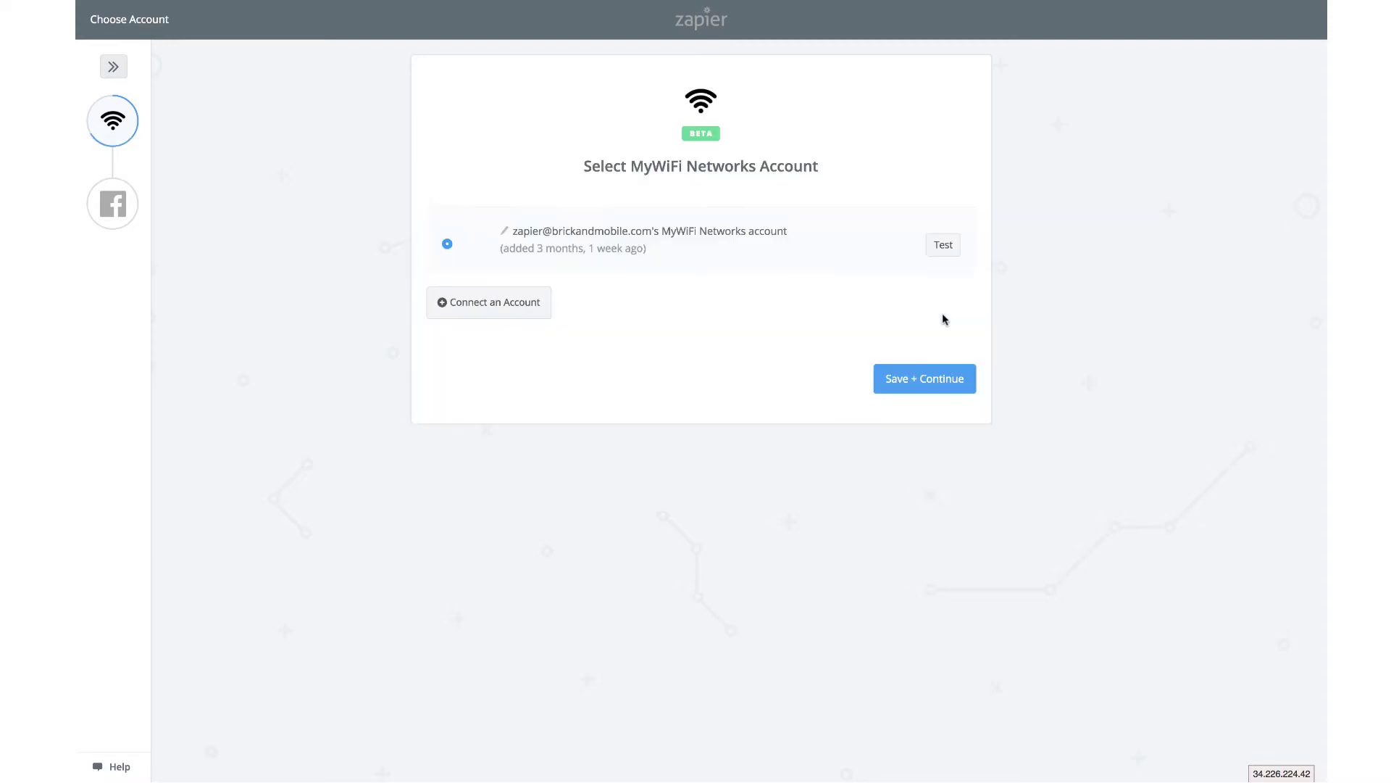
pyautogui.click(942, 245)
pyautogui.click(917, 377)
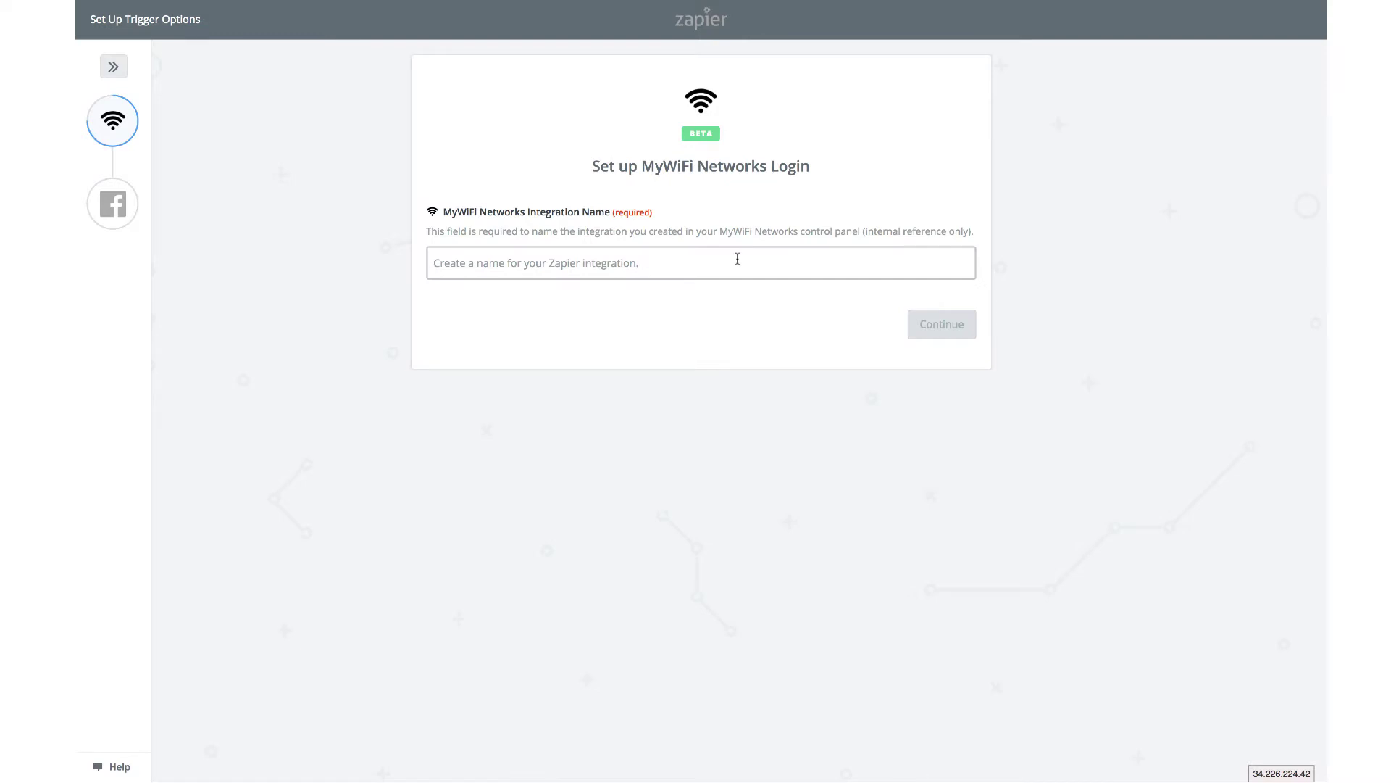
pyautogui.write("Kevin's Zapier Test 1")
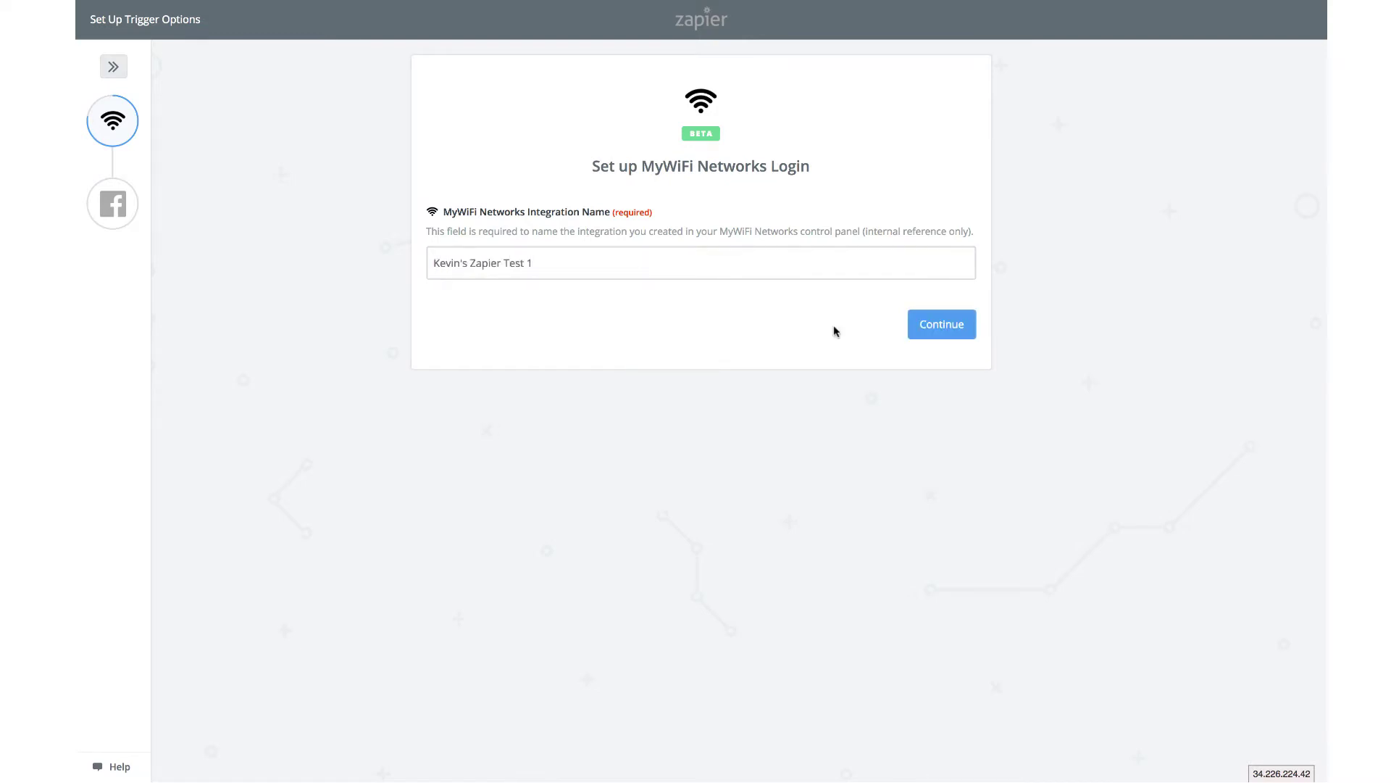
pyautogui.click(915, 336)
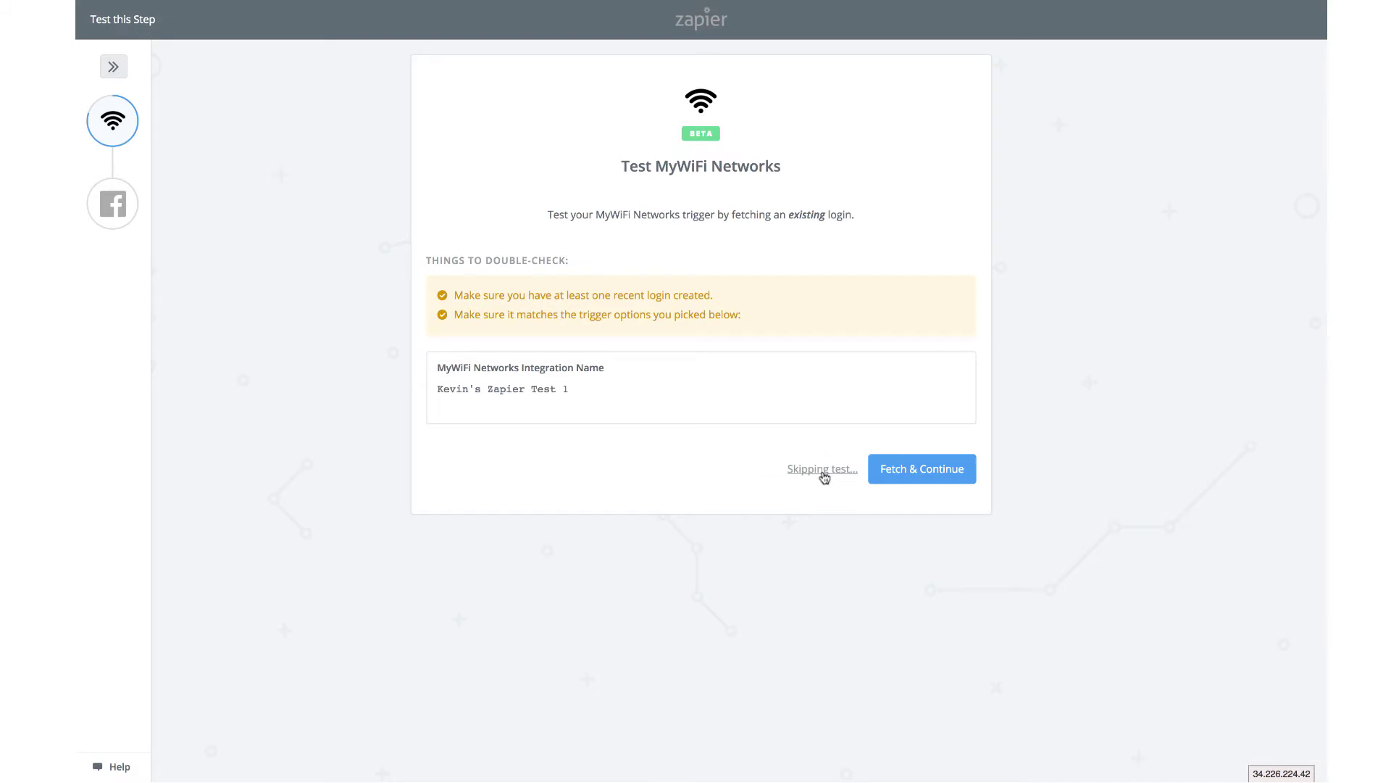
pyautogui.click(824, 472)
# - Use Send Offline Event as the action with Facebook Offline Conversions Account #1
pyautogui.click(956, 417)
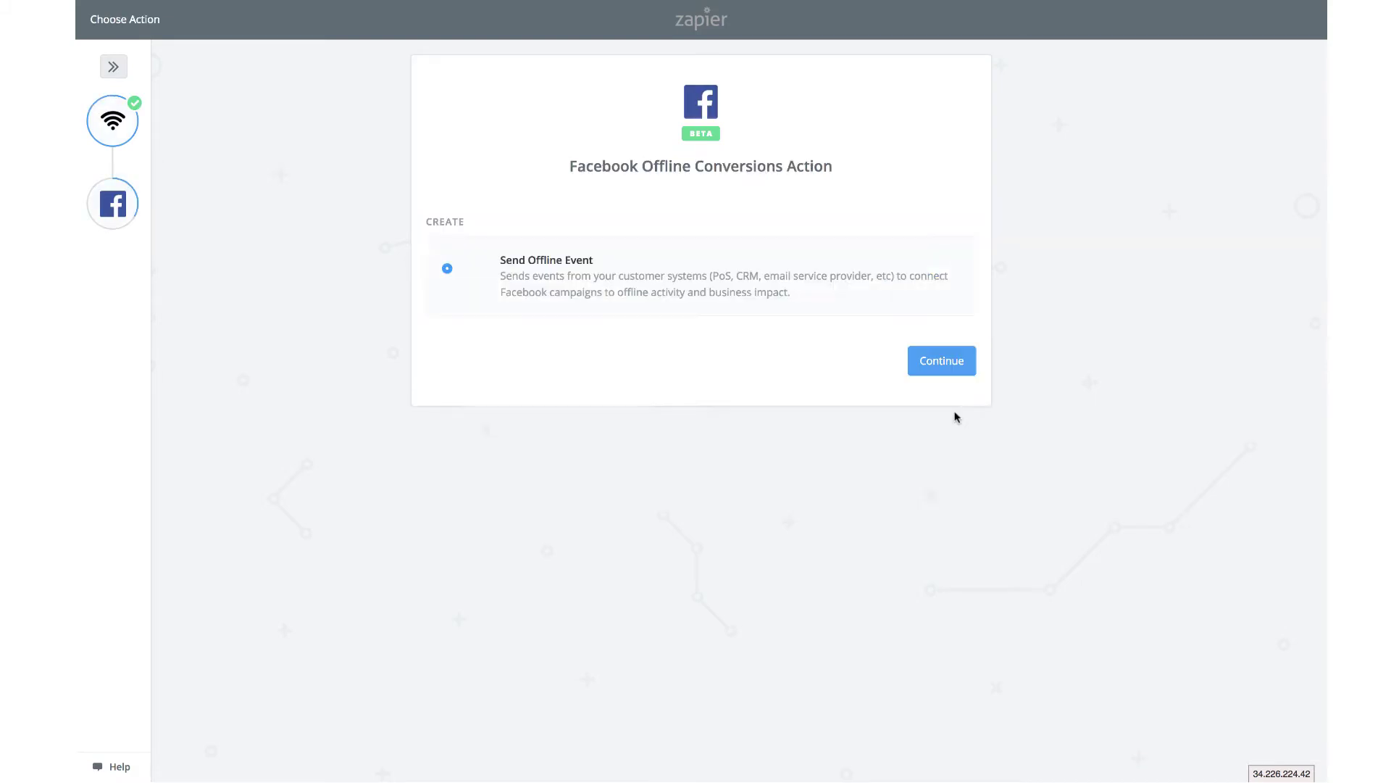
pyautogui.click(942, 361)
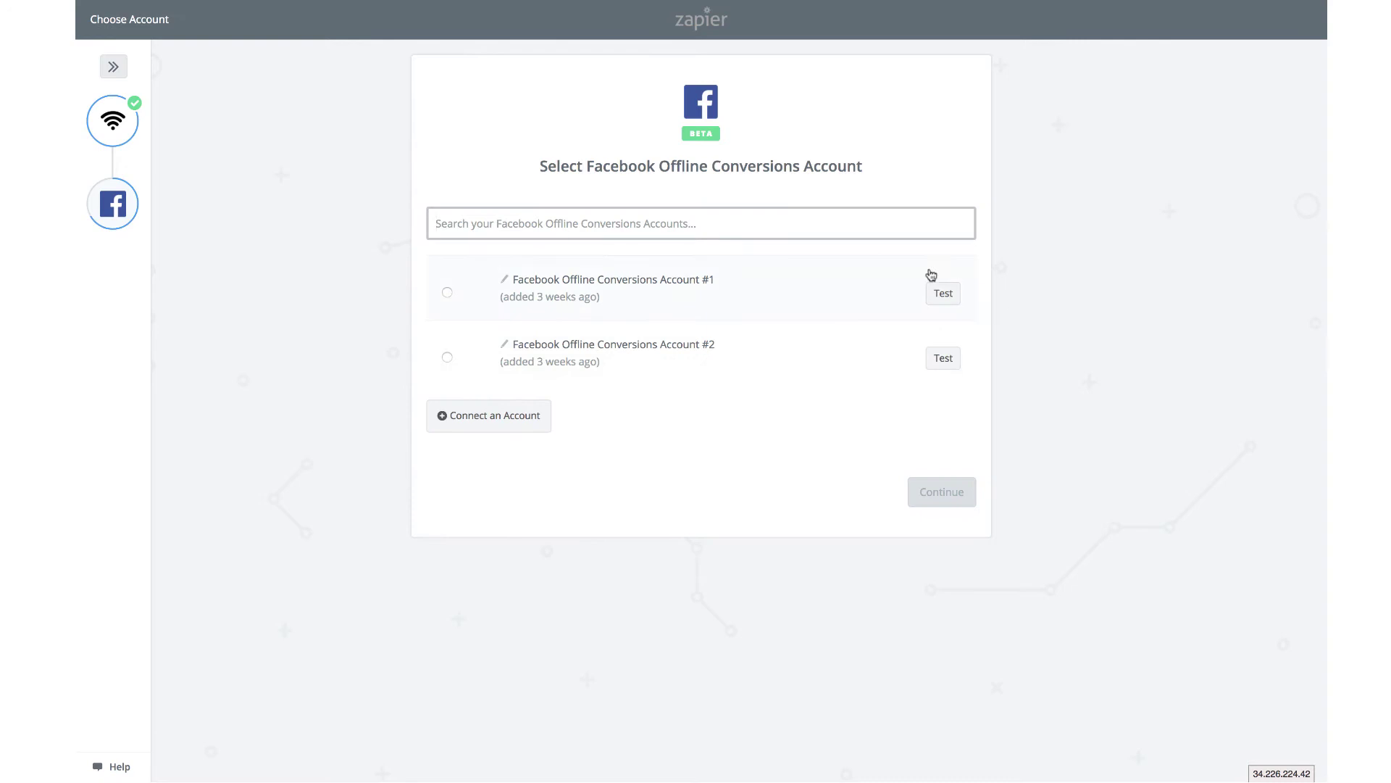
pyautogui.click(936, 292)
pyautogui.click(447, 292)
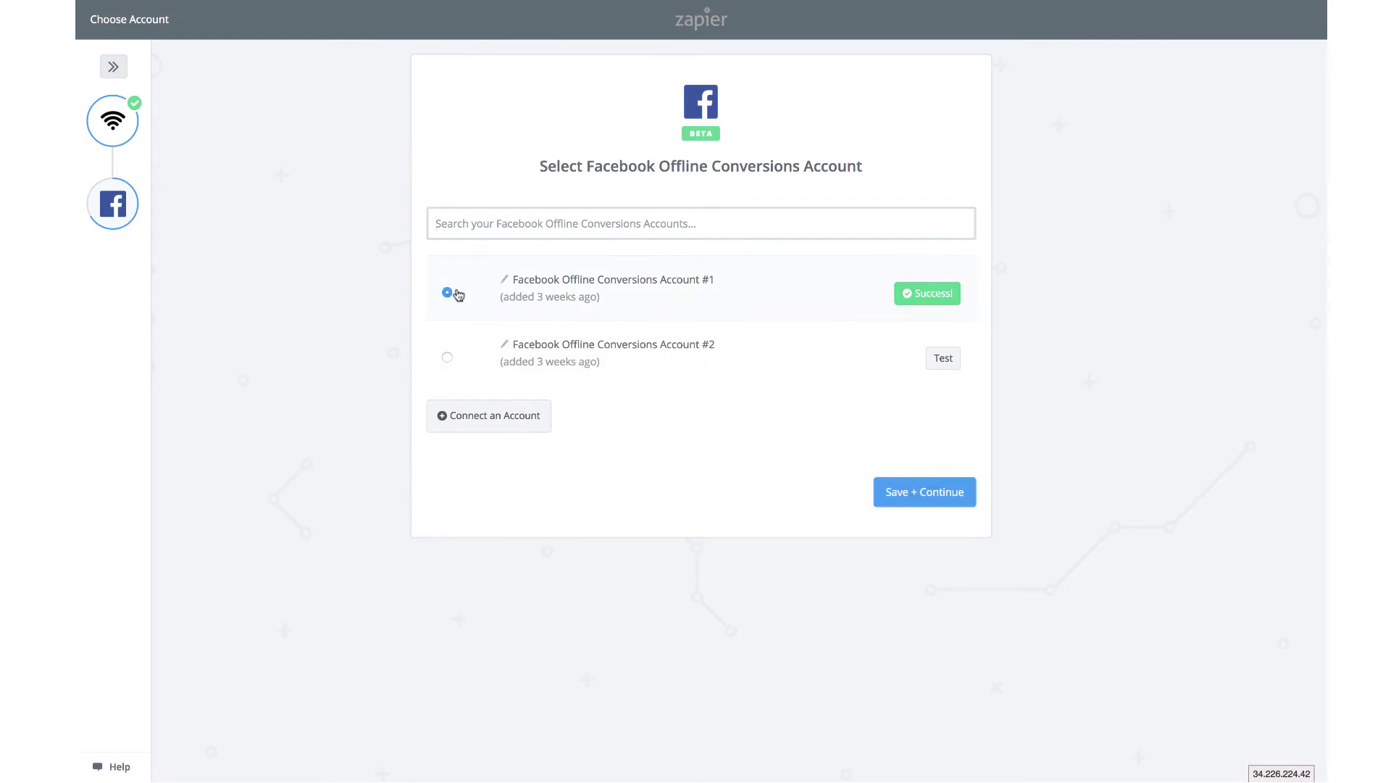
pyautogui.click(903, 500)
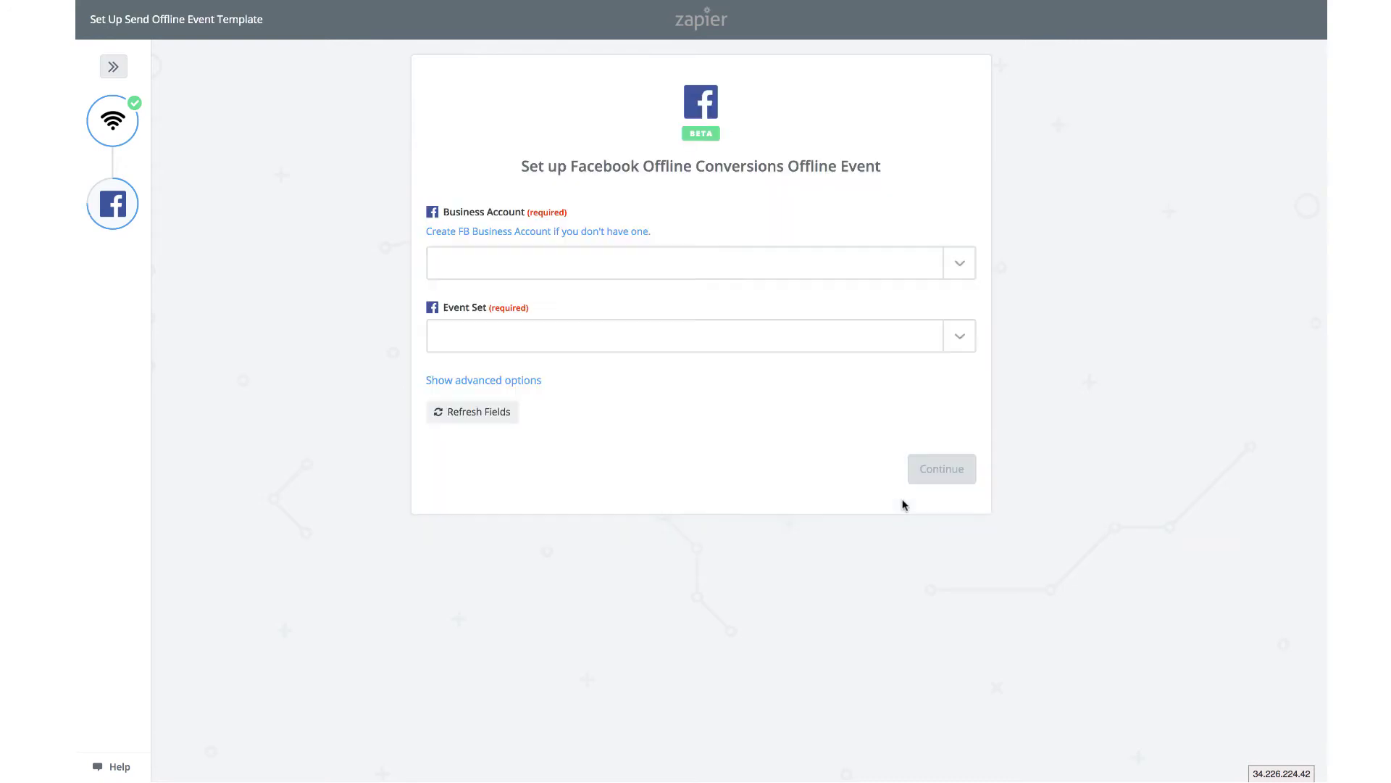
# - Choose the Axiom Marketing business account and its default event set, then create a test event
pyautogui.click(960, 263)
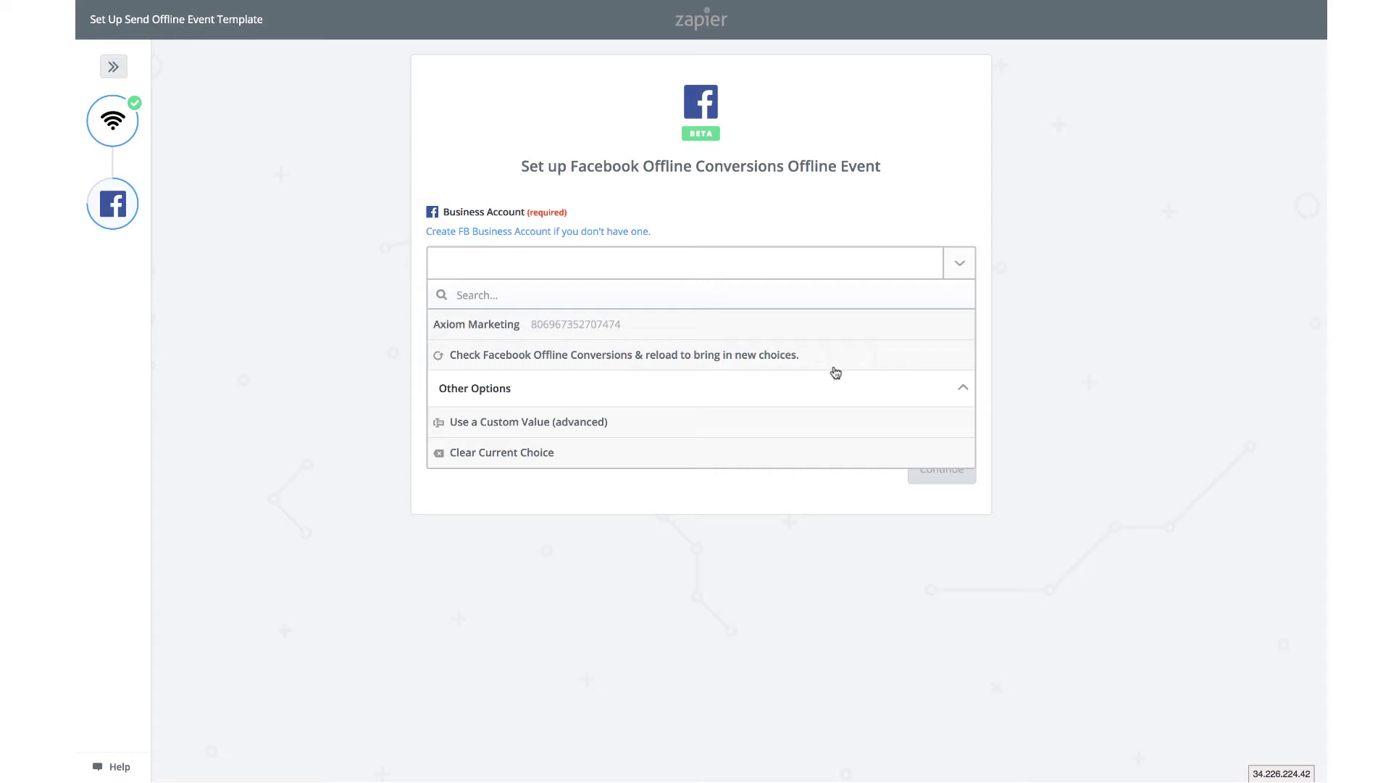
pyautogui.click(826, 332)
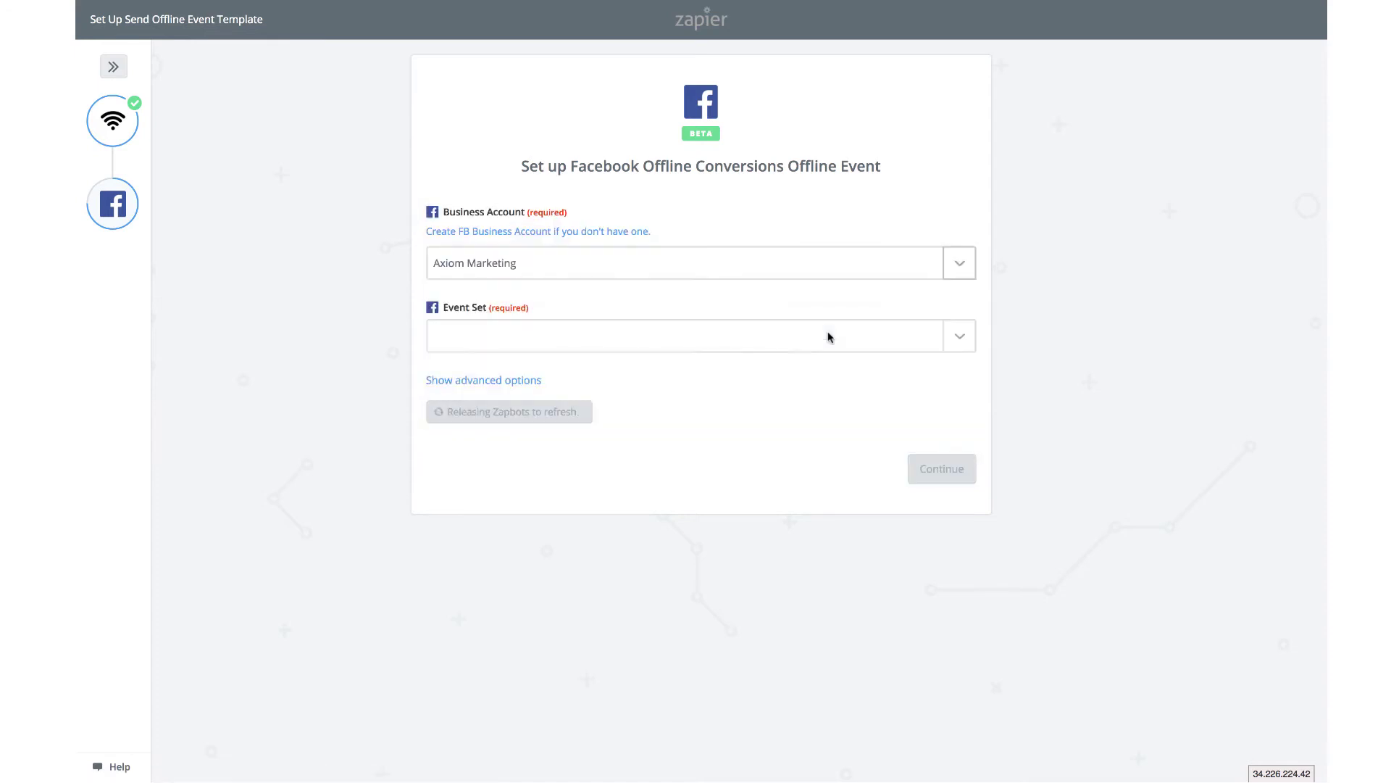
pyautogui.click(966, 348)
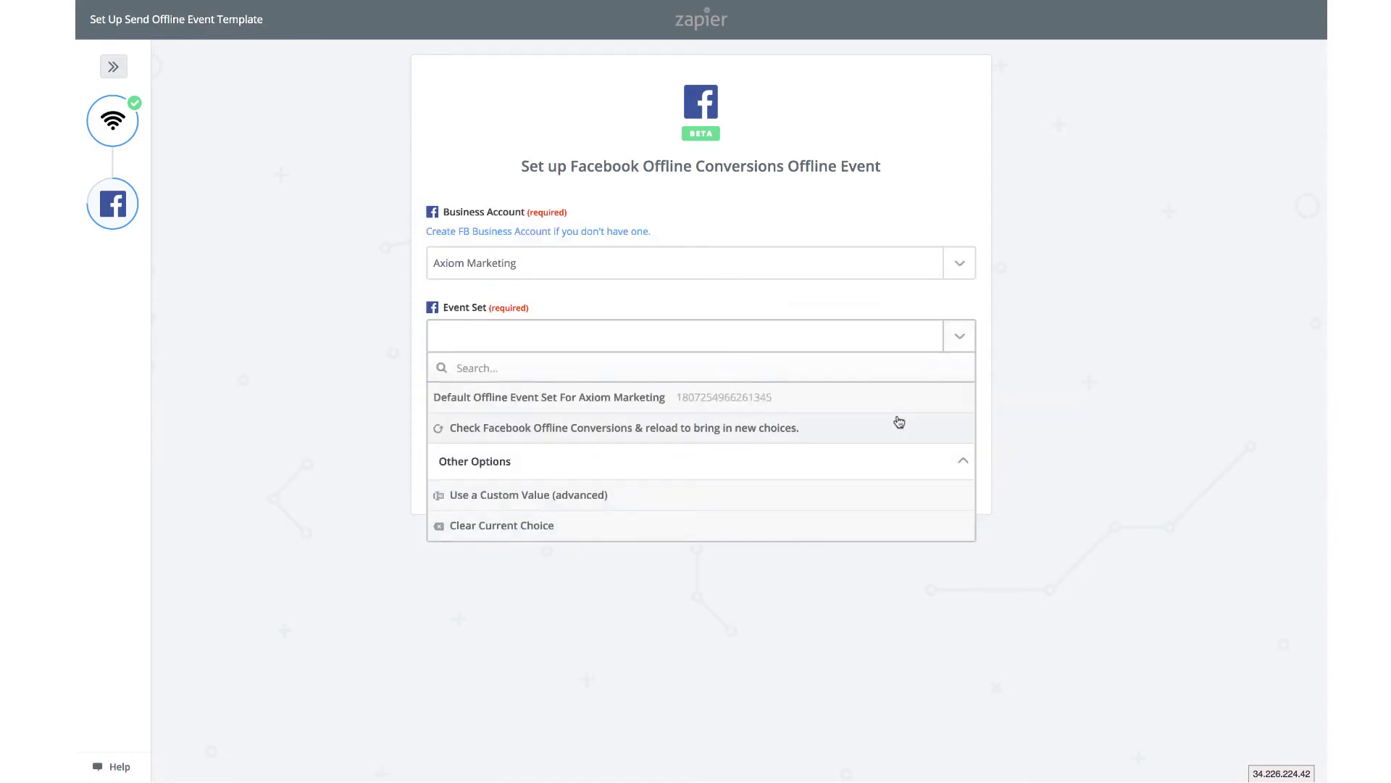
pyautogui.click(900, 410)
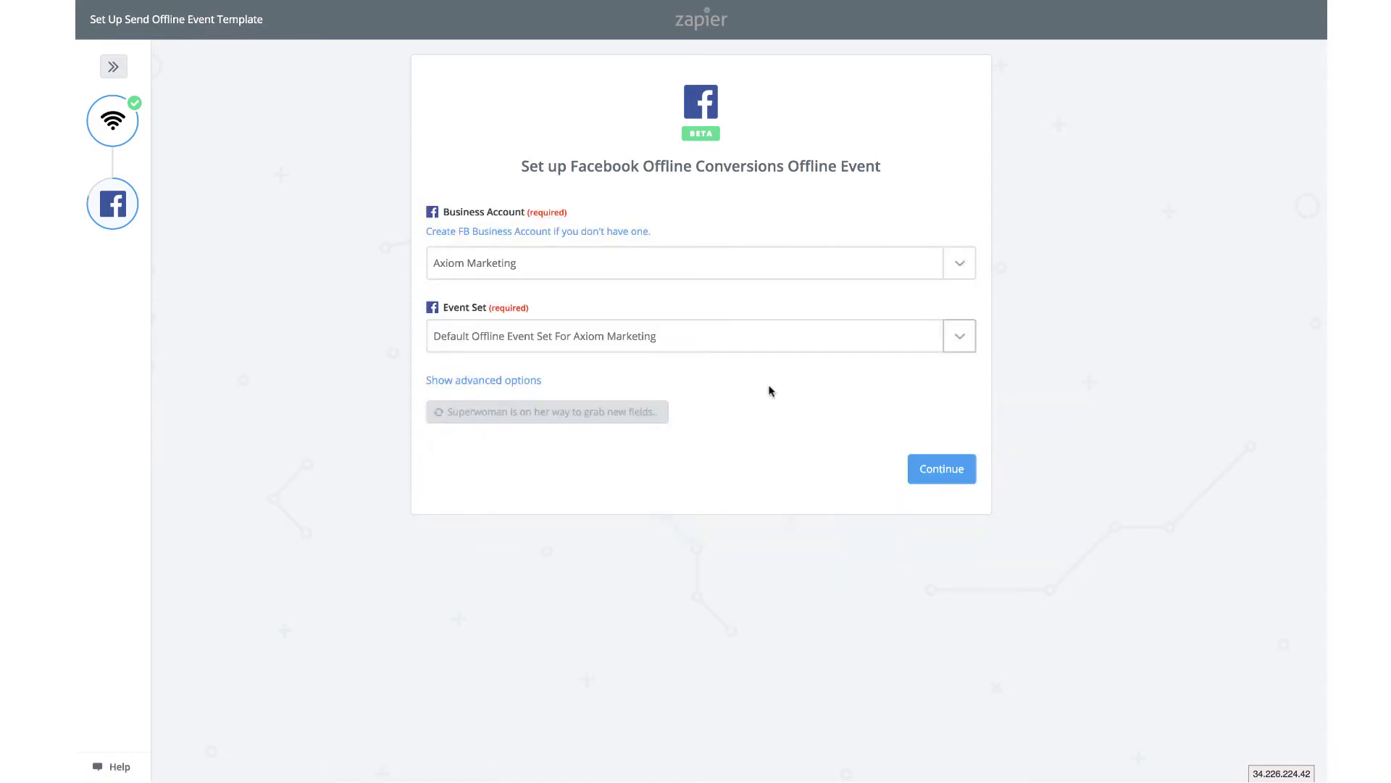
pyautogui.click(934, 469)
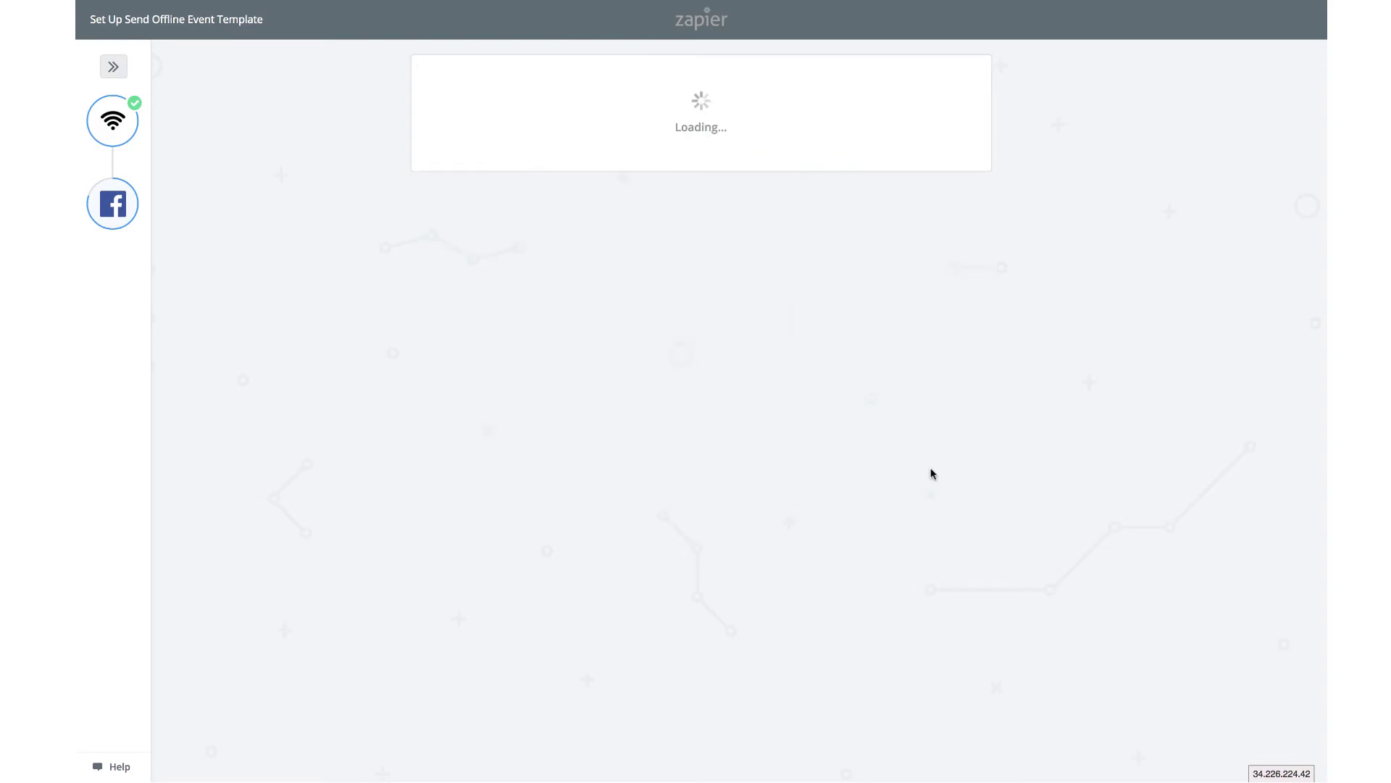
pyautogui.scroll(-2, 933, 472)
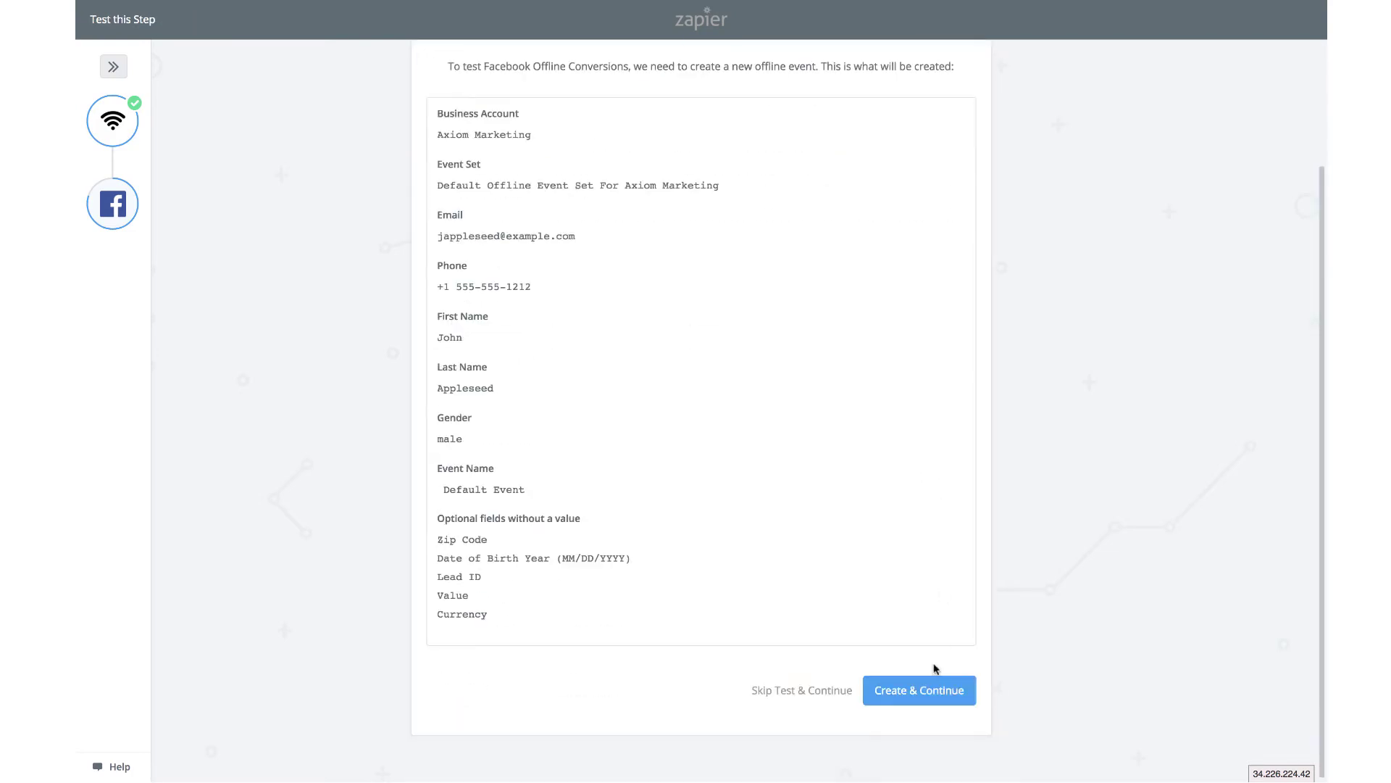
pyautogui.click(928, 690)
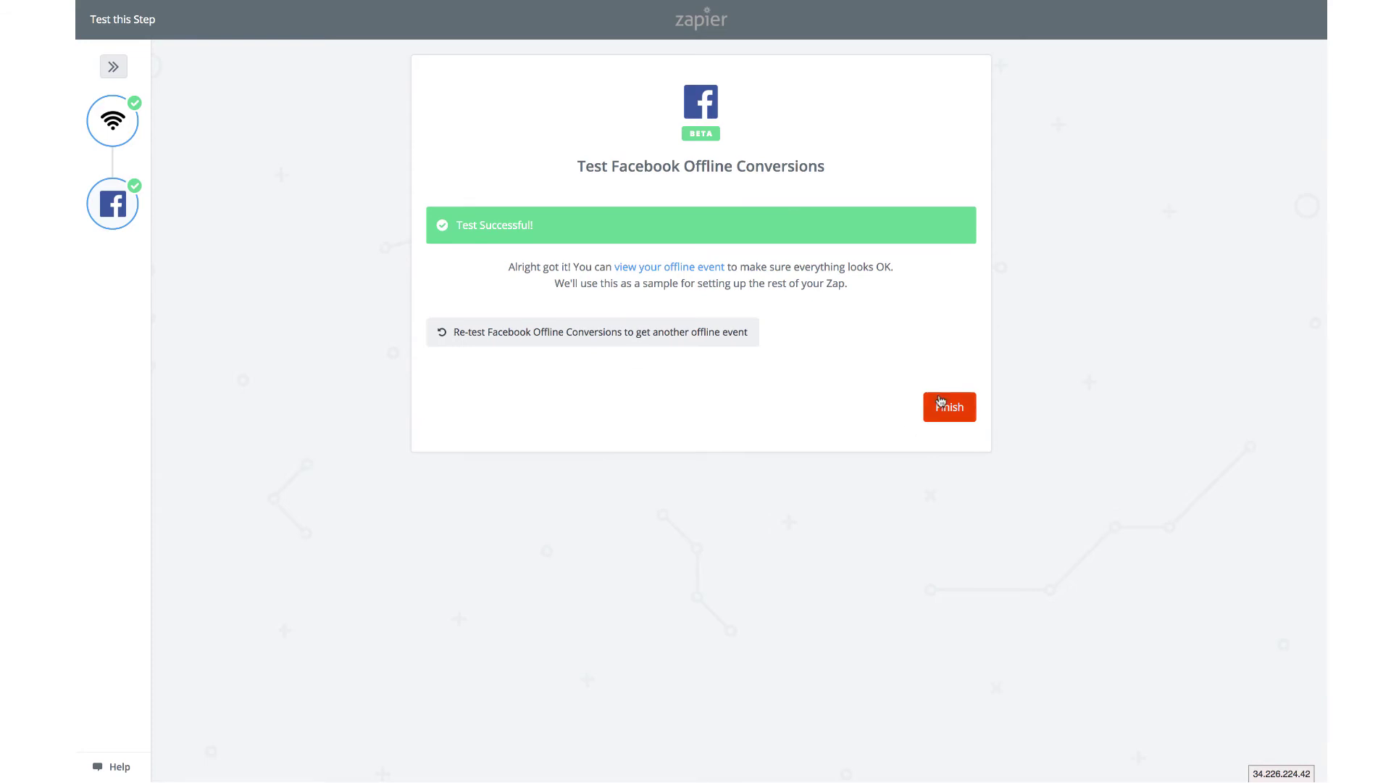
# - Finish the Zap setup and switch the Zap on
pyautogui.click(940, 403)
pyautogui.click(737, 198)
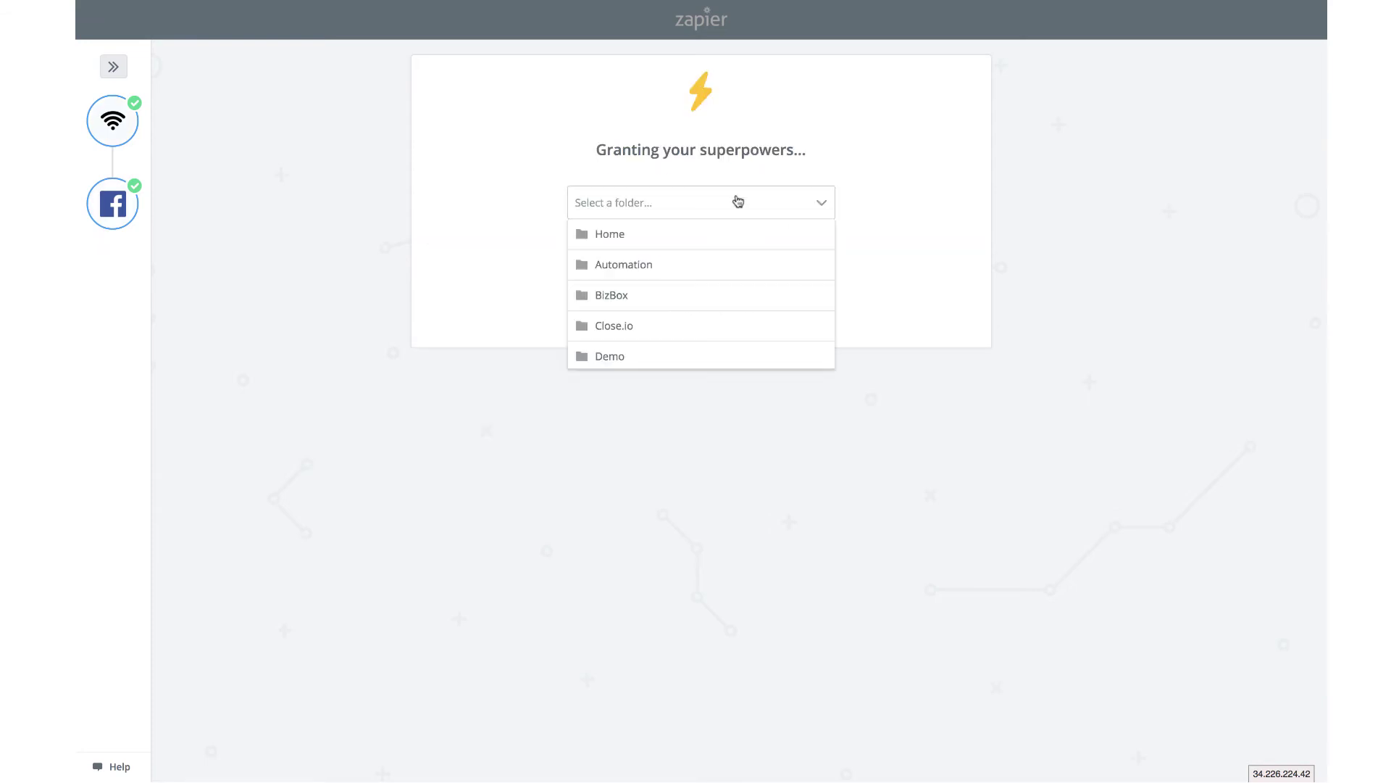
pyautogui.click(909, 164)
pyautogui.click(752, 253)
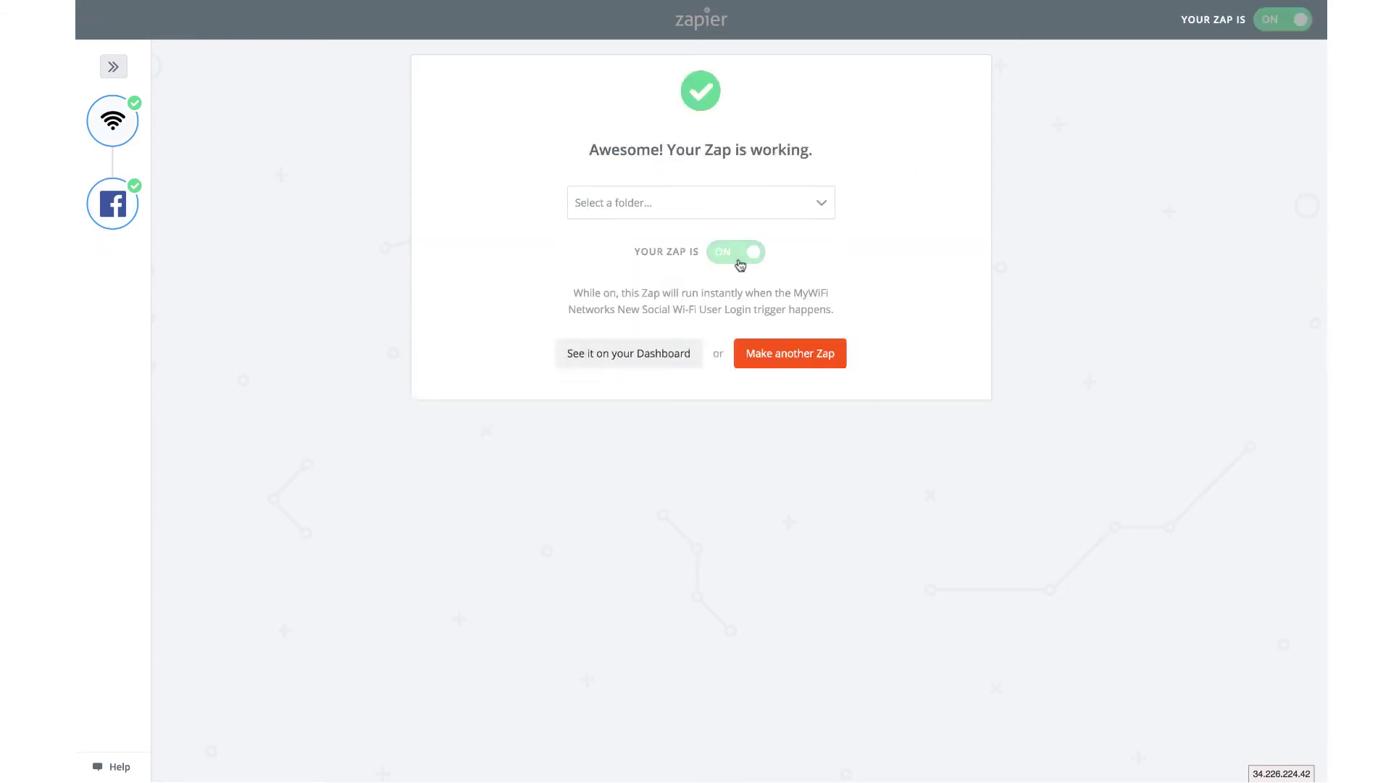
pyautogui.click(740, 255)
# - Back in MyWiFi, save the New User Thank you automation with its Zapier integration
pyautogui.moveTo(855, 3)
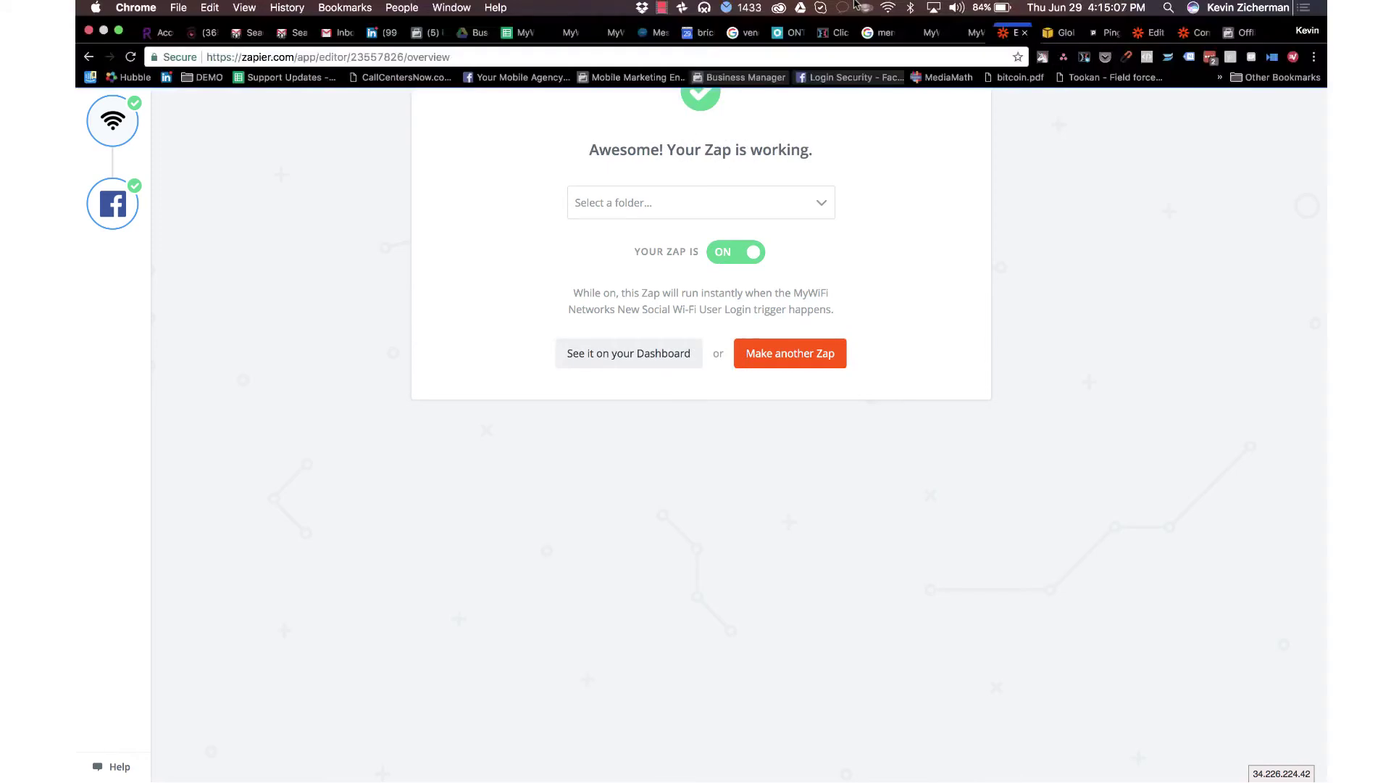
pyautogui.click(974, 32)
pyautogui.scroll(6, 823, 261)
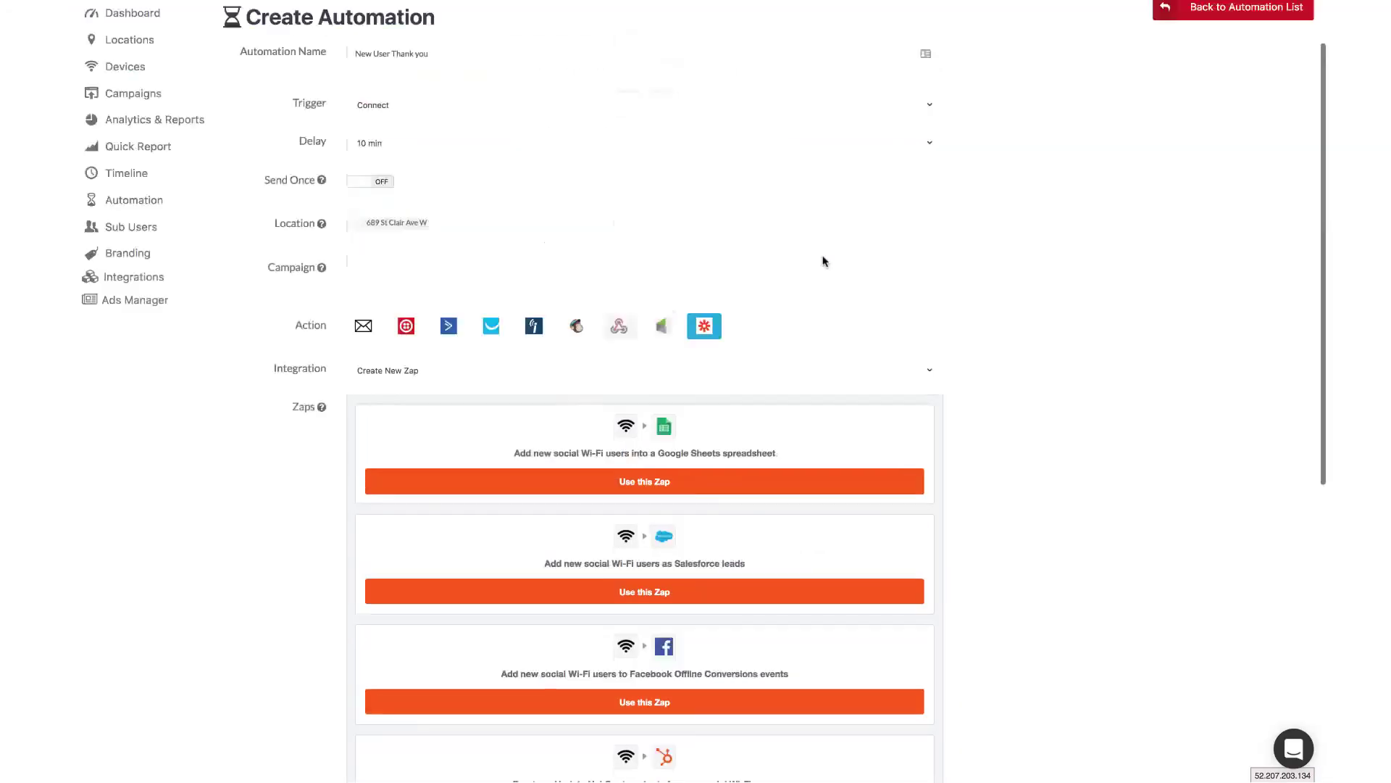
pyautogui.scroll(-3, 824, 261)
pyautogui.scroll(-5, 823, 261)
pyautogui.click(377, 729)
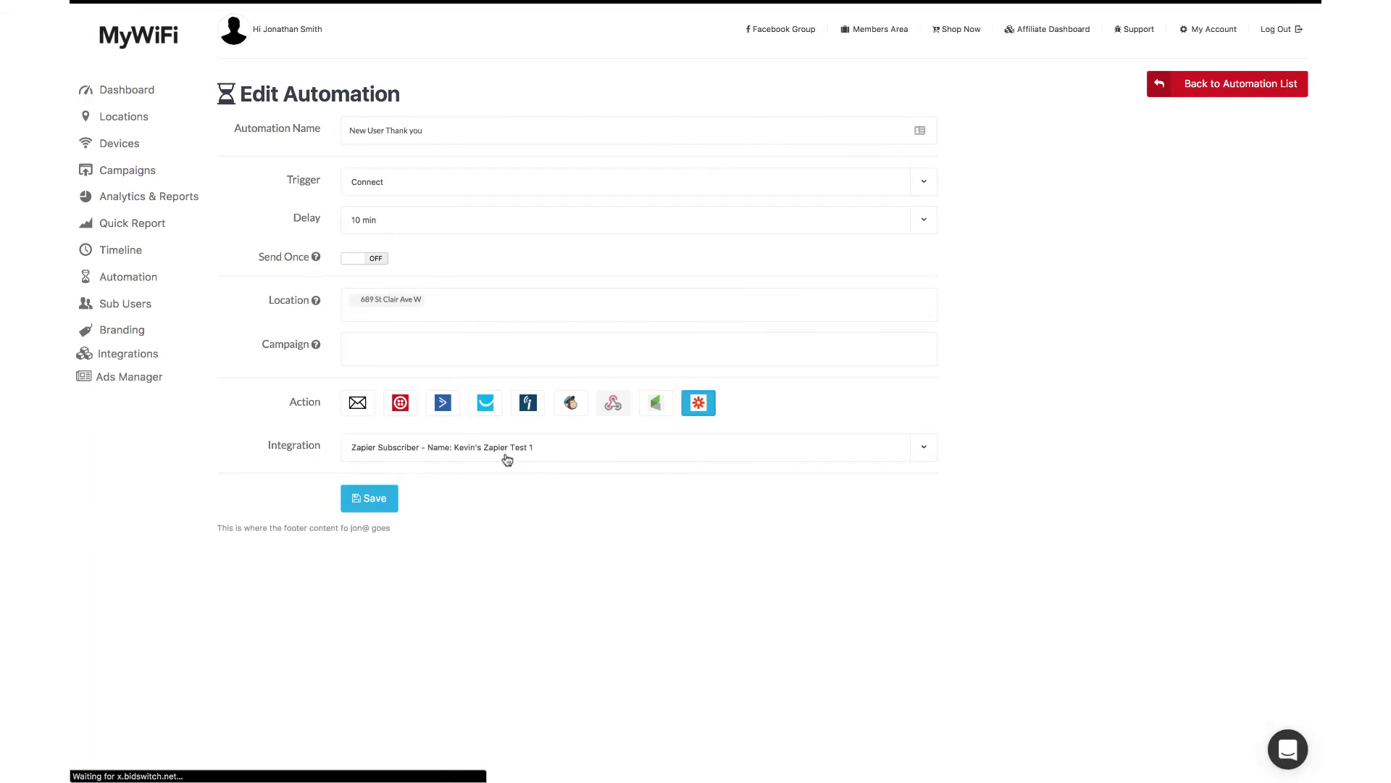
# - Start another automation with Zapier as action and check its Integration list for the new Zap
pyautogui.click(1200, 86)
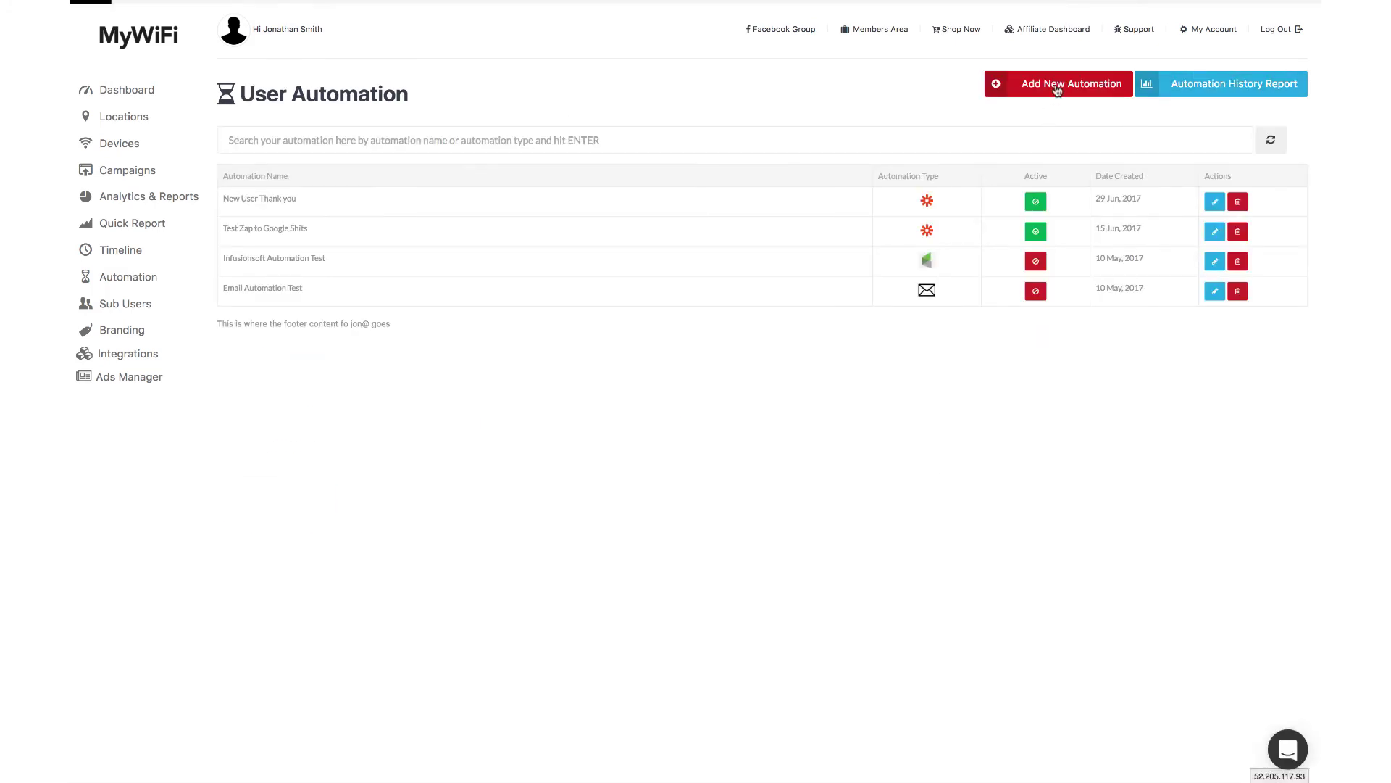
pyautogui.click(1057, 85)
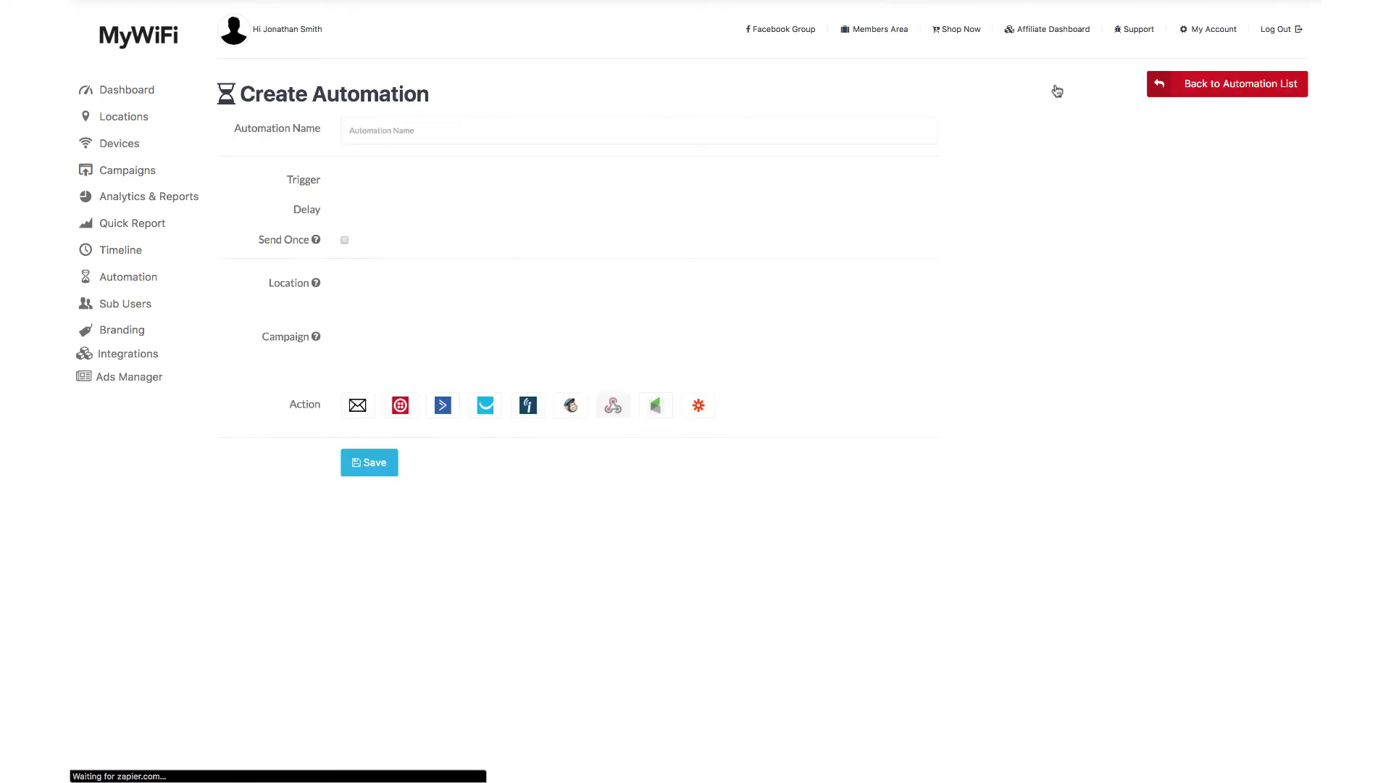
pyautogui.click(700, 404)
pyautogui.click(672, 459)
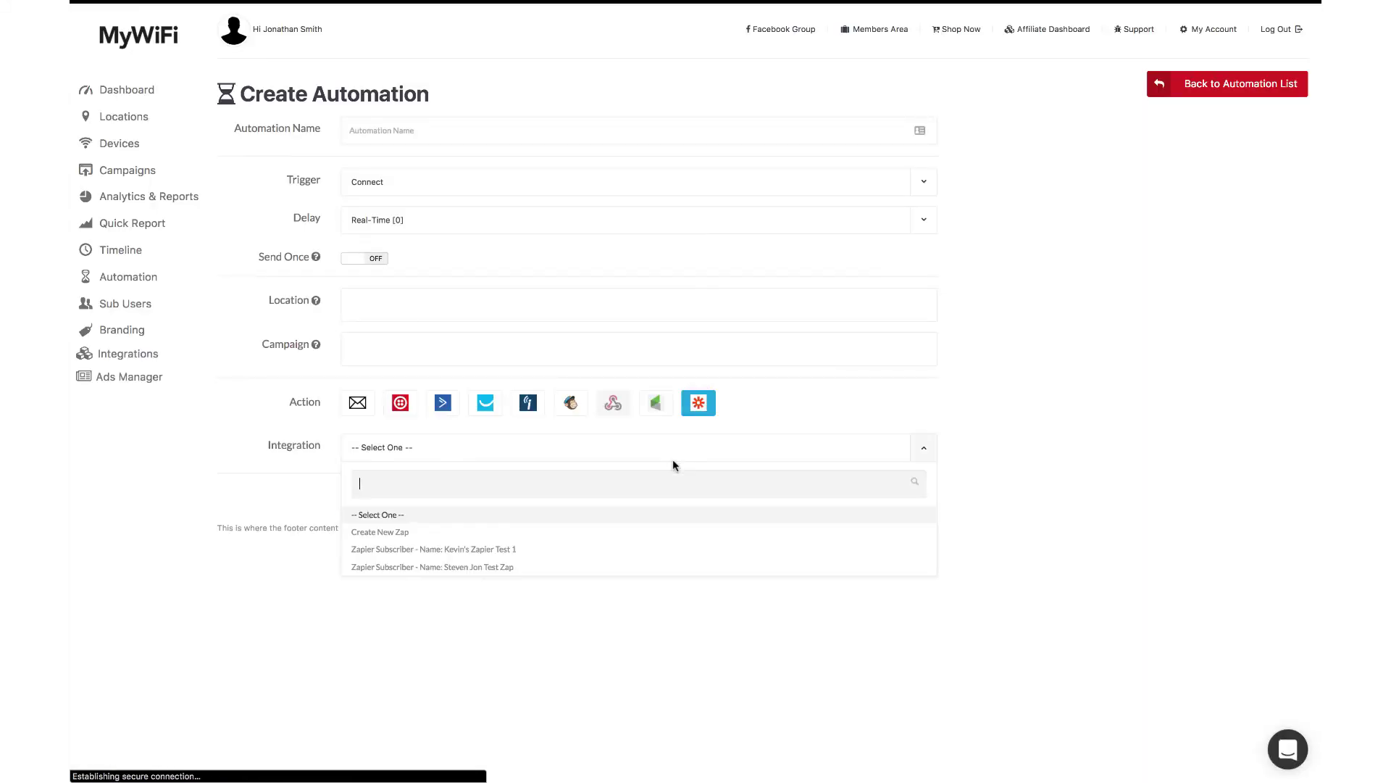